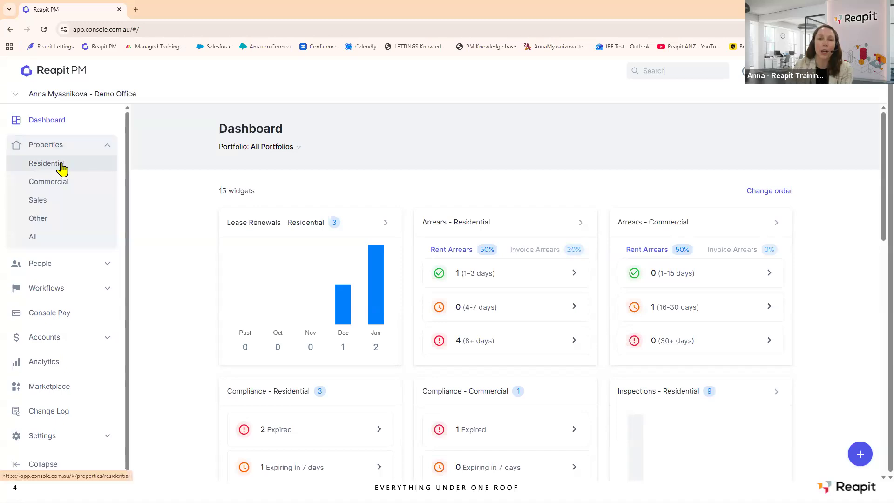
# Open the Residential properties list and switch the portfolio filter to My Portfolios, then back to All Portfolios.
pyautogui.click(62, 168)
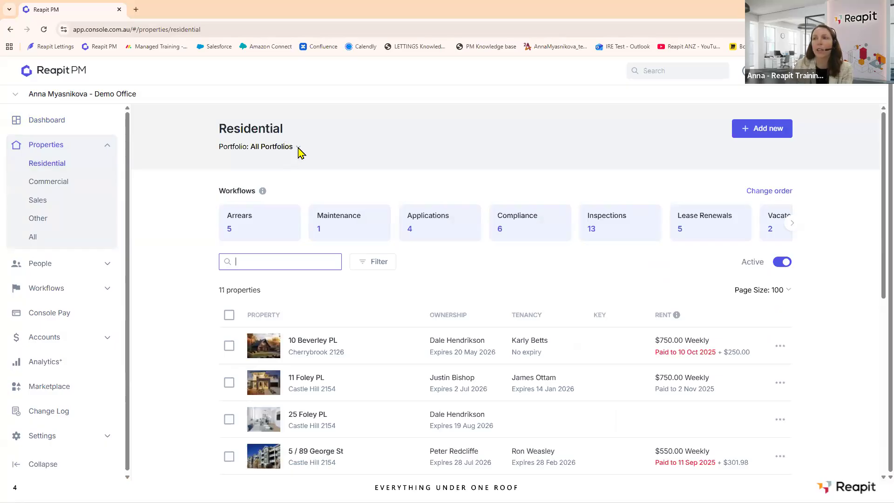
pyautogui.click(299, 147)
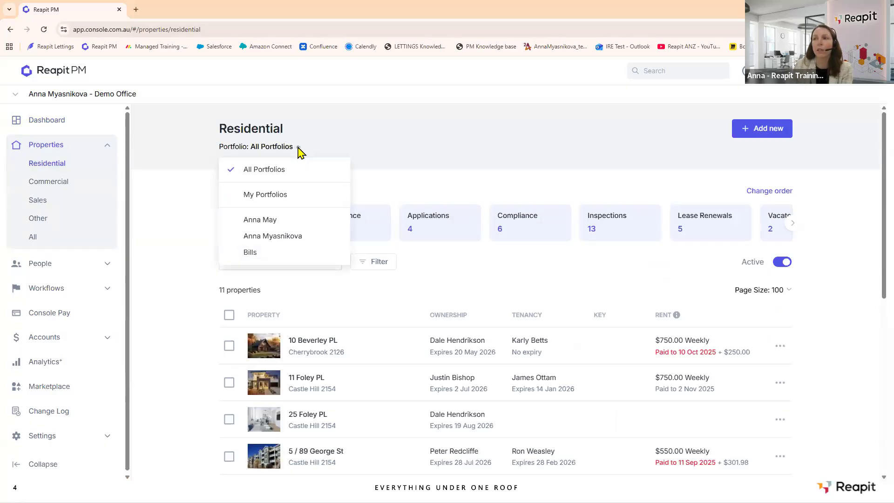
pyautogui.click(288, 201)
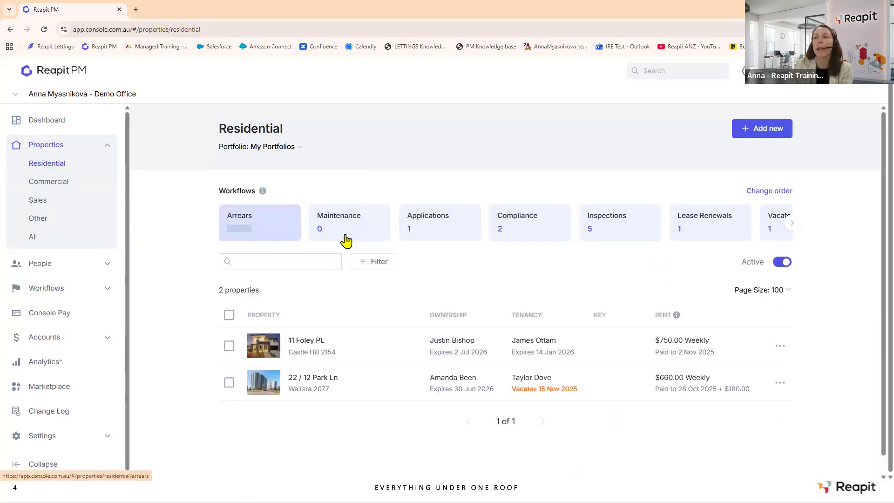
pyautogui.click(299, 154)
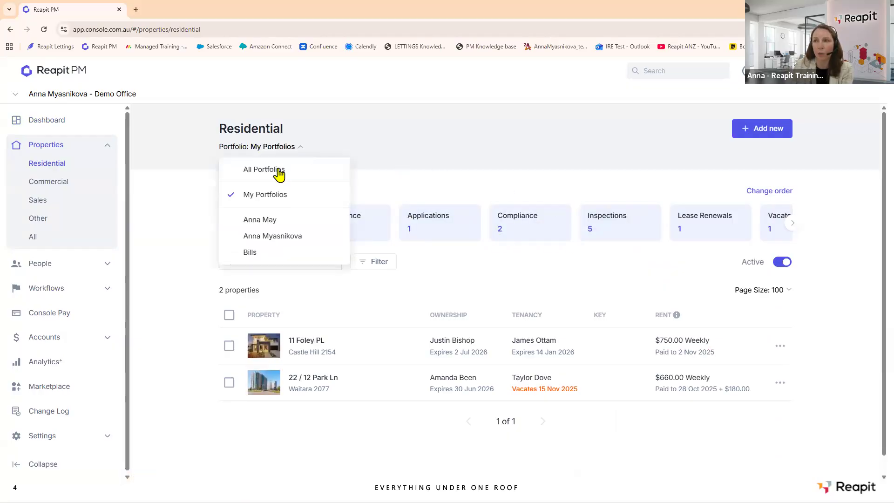
pyautogui.click(280, 172)
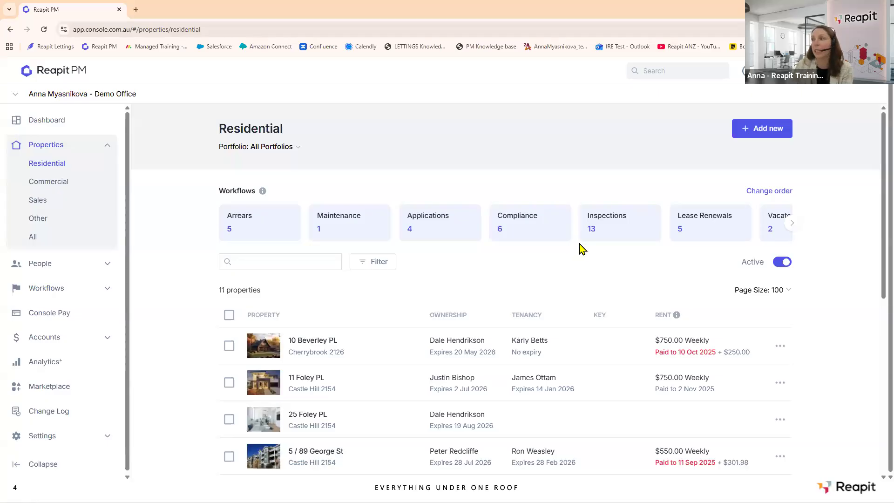
pyautogui.click(638, 230)
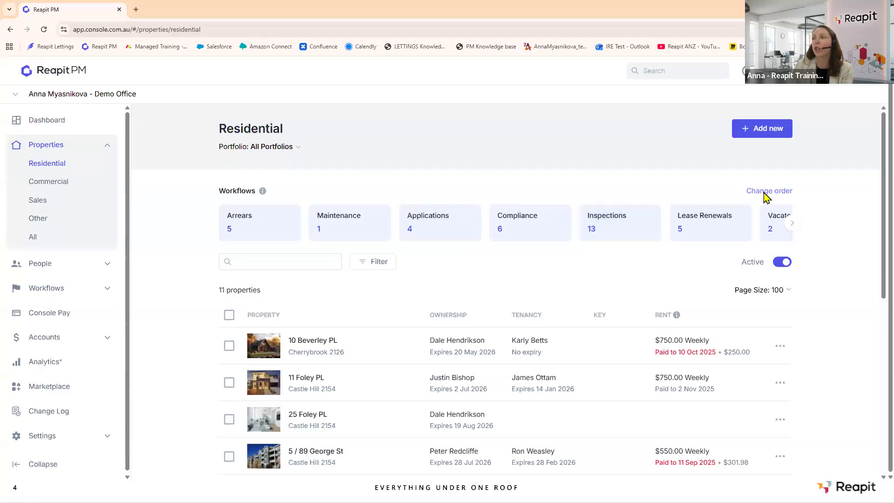
# Move Compliance to the top of the Residential workflow order, ahead of Arrears, and apply it.
pyautogui.click(764, 191)
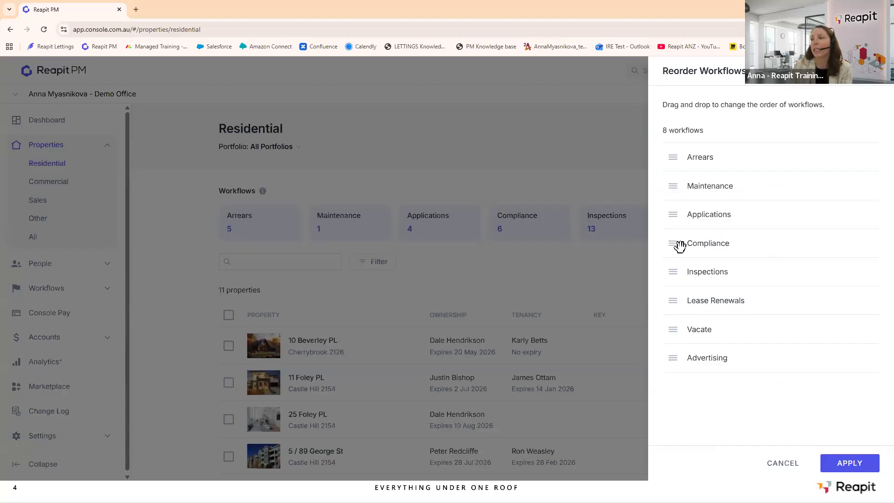
pyautogui.moveTo(680, 246); pyautogui.dragTo(679, 150)
pyautogui.click(857, 463)
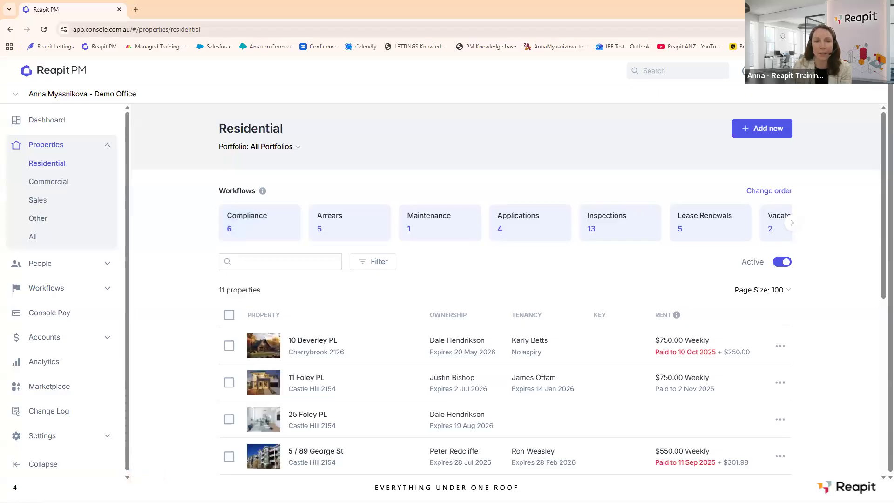
pyautogui.click(239, 221)
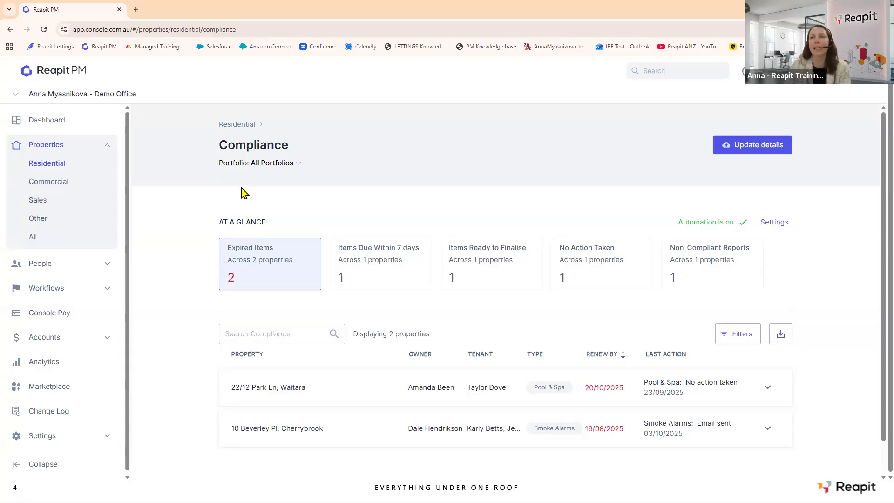
pyautogui.click(56, 168)
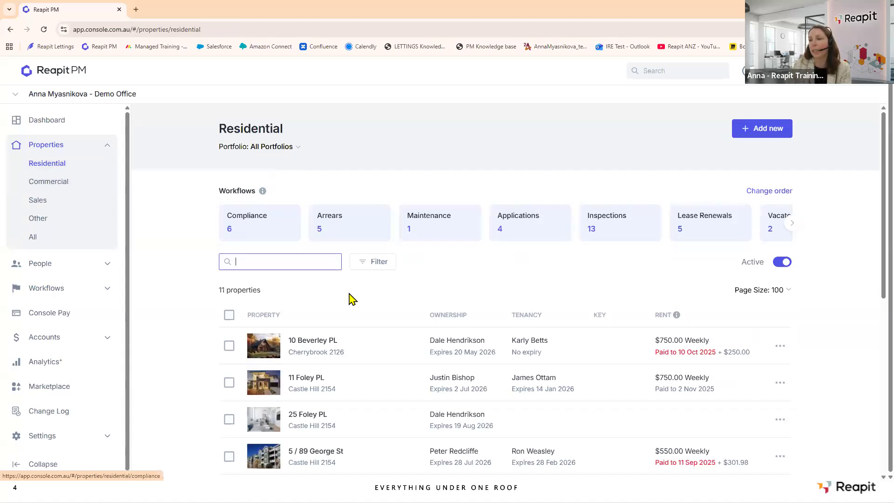
pyautogui.scroll(-3, 350, 296)
pyautogui.scroll(-2, 350, 293)
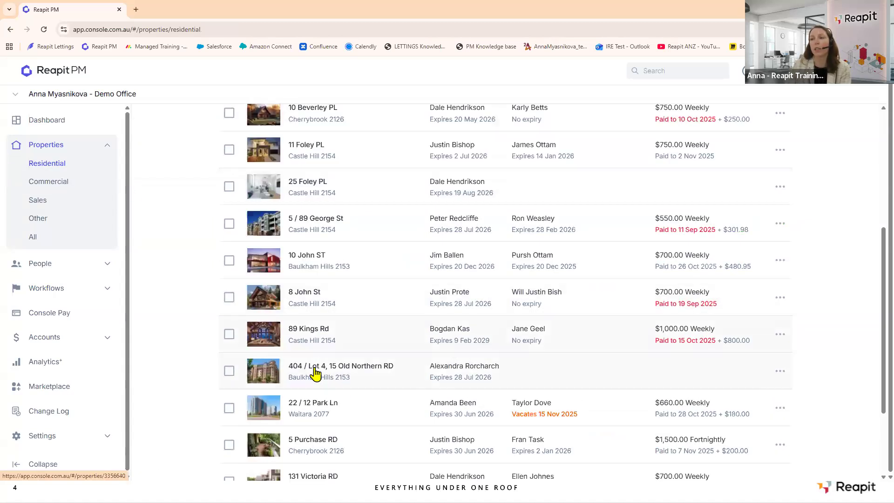
pyautogui.click(316, 377)
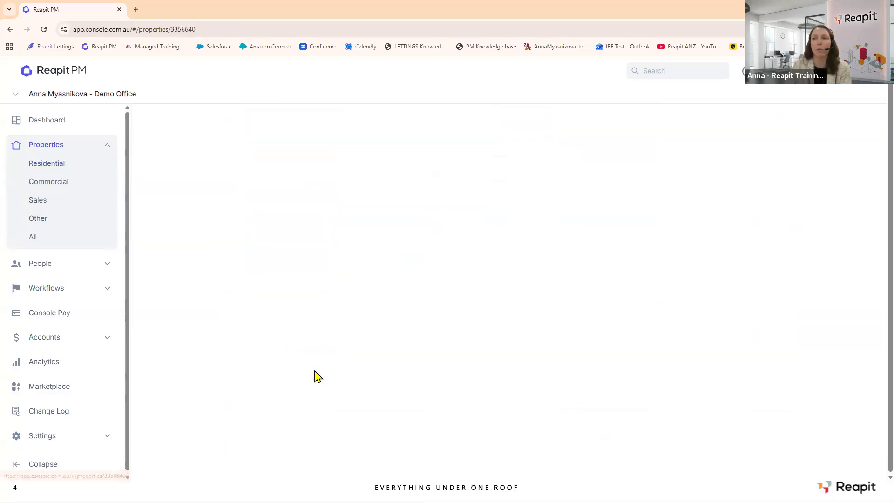
pyautogui.scroll(-7, 421, 295)
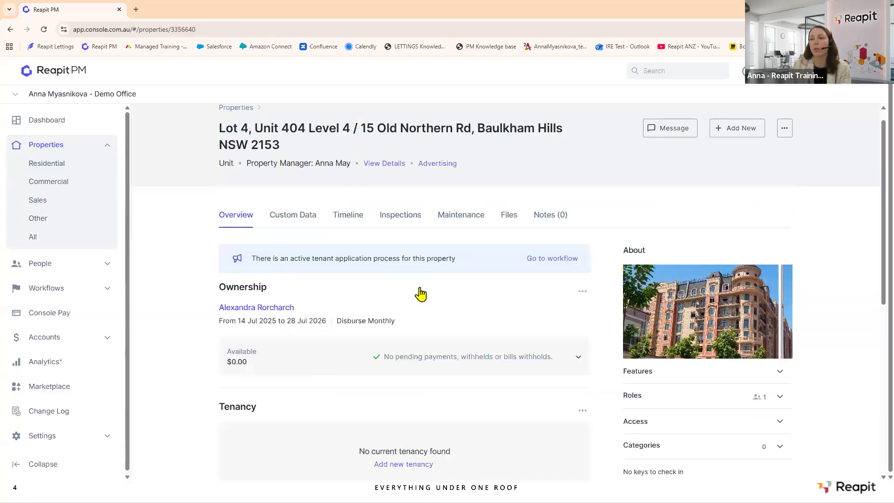
pyautogui.scroll(-1, 420, 294)
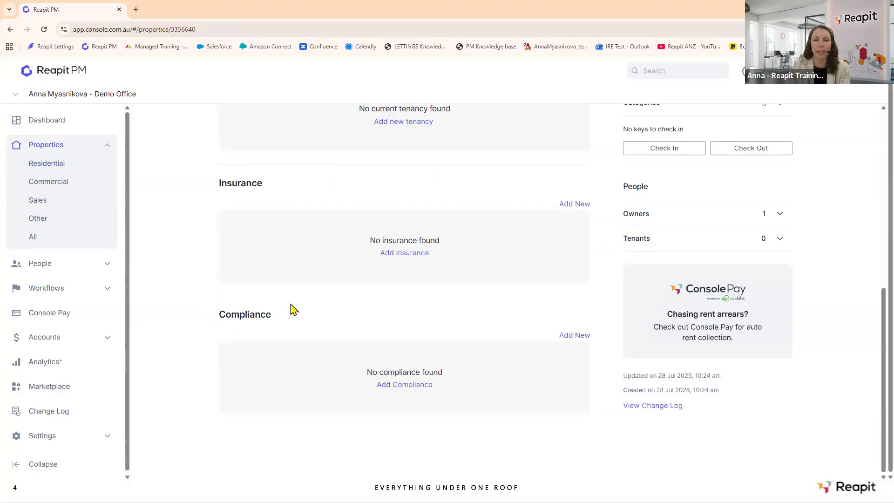
pyautogui.click(572, 337)
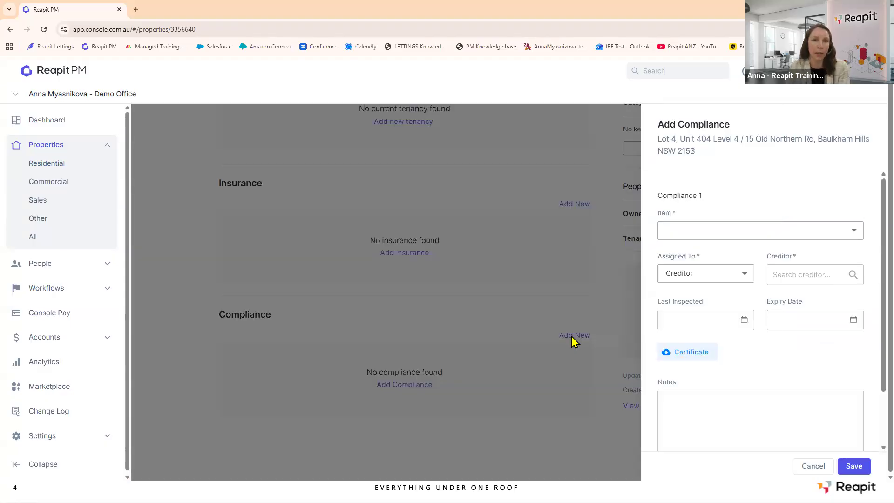
# Set the item to Electrical safety, assigned to creditor Compliance Services Australia.
pyautogui.click(703, 237)
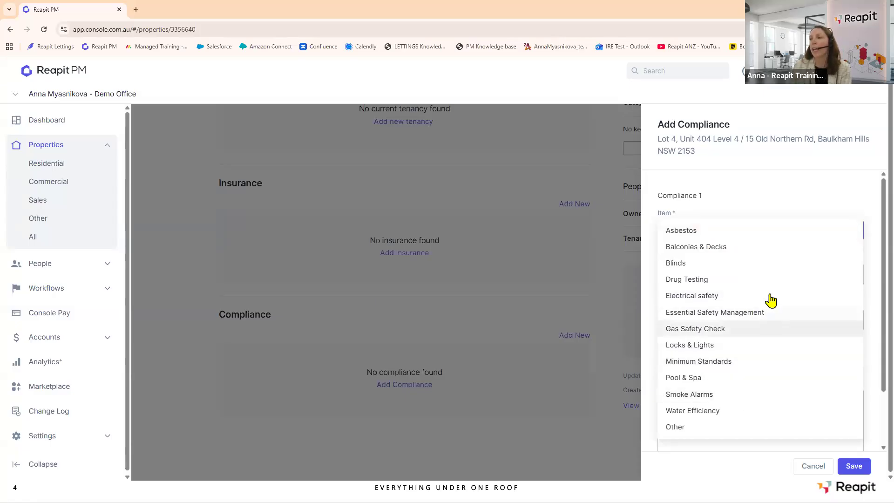
pyautogui.click(723, 298)
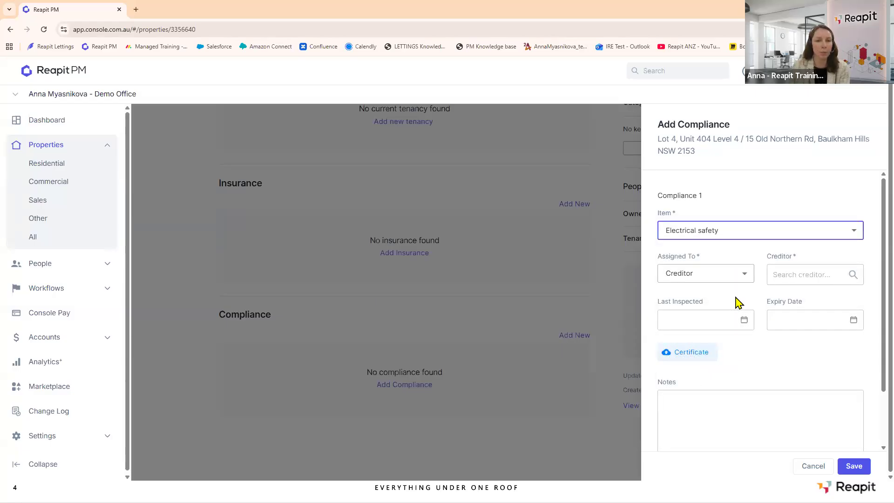
pyautogui.click(748, 276)
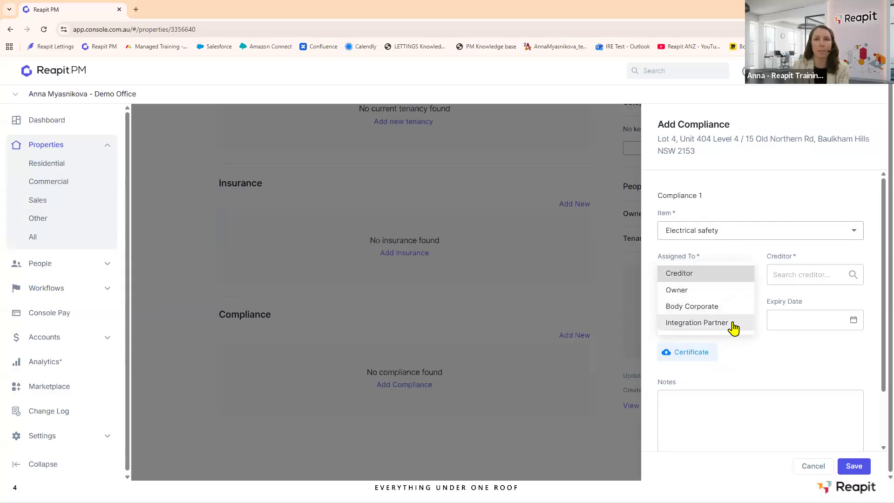
pyautogui.click(693, 279)
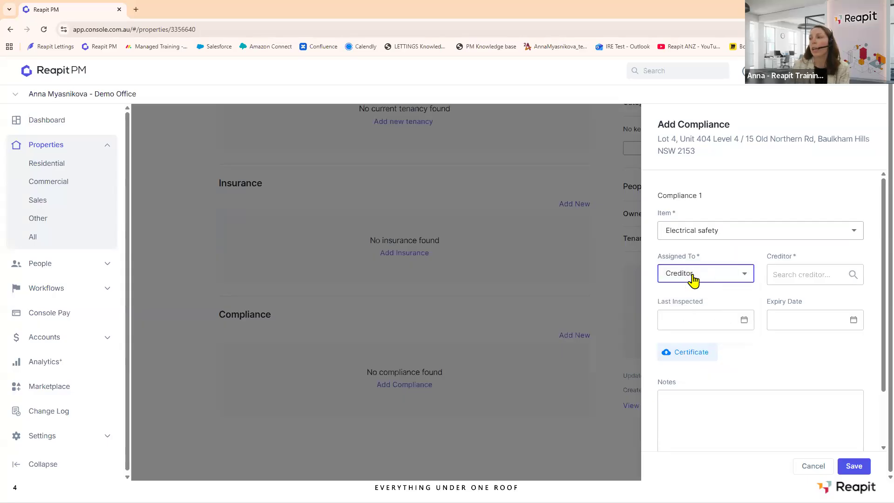
pyautogui.click(790, 276)
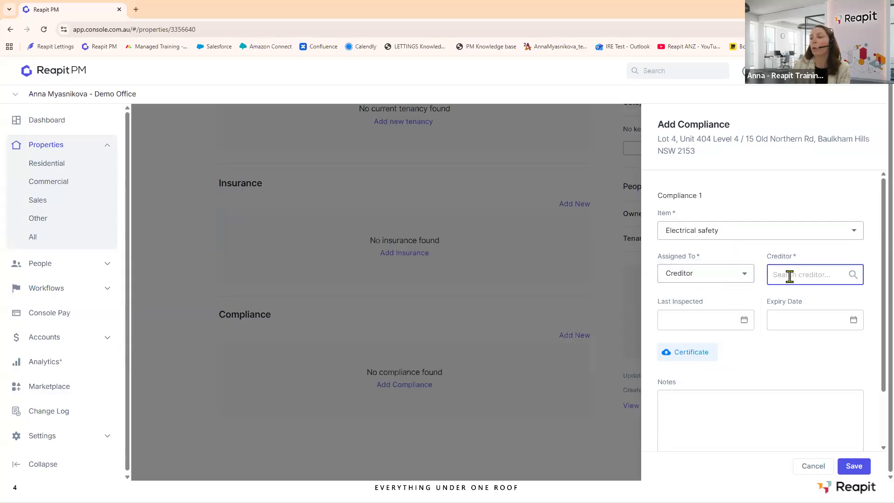
pyautogui.write('a')
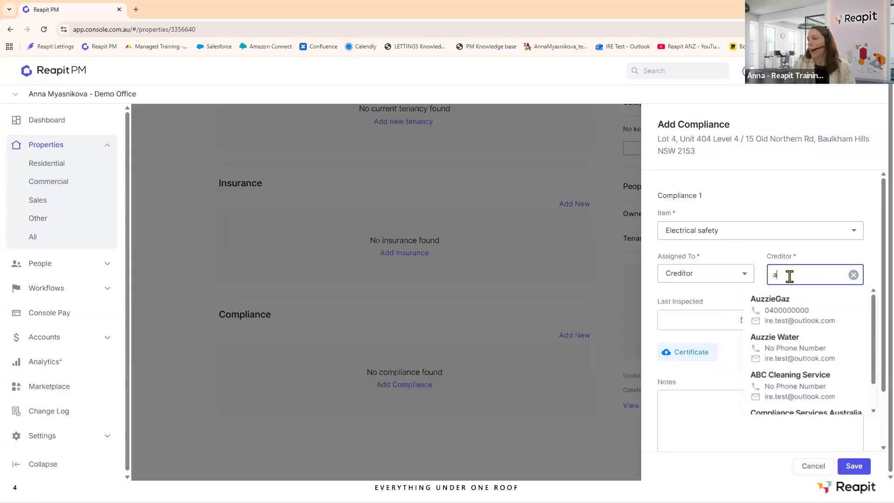
pyautogui.scroll(-1, 809, 359)
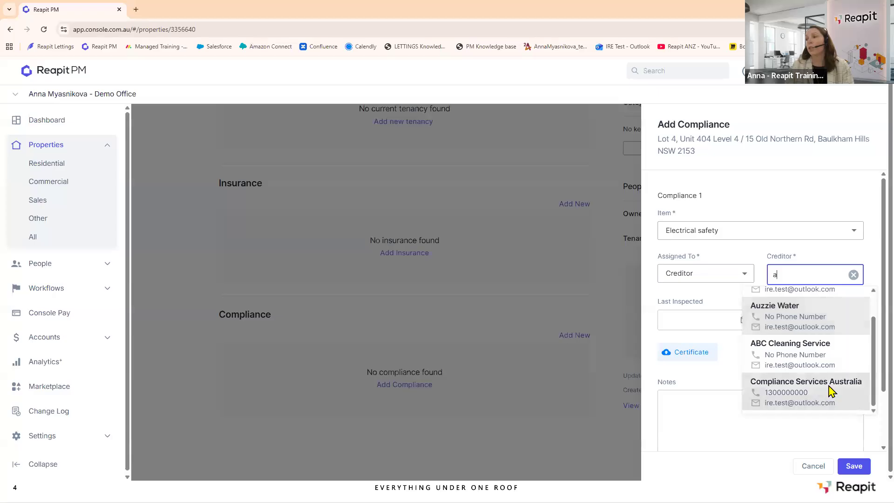
pyautogui.click(832, 391)
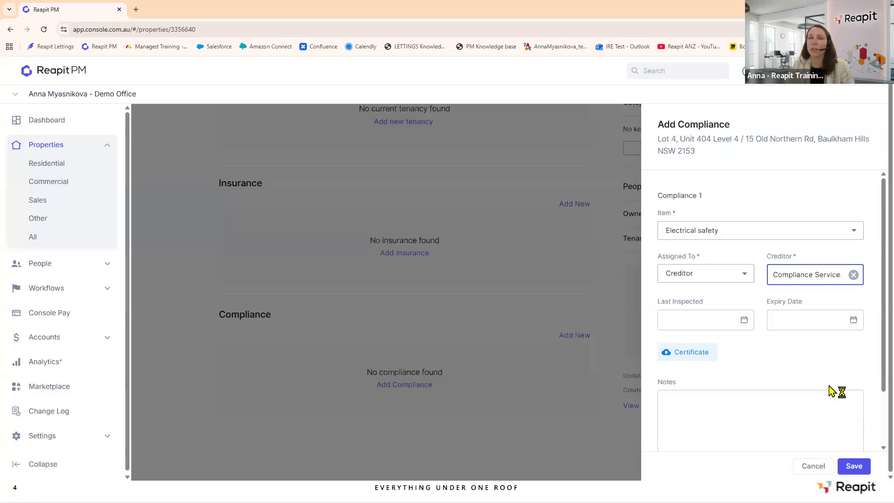
# Set last inspected to 01/07/2025 and expiry to 01/04/2026.
pyautogui.click(744, 322)
pyautogui.click(634, 331)
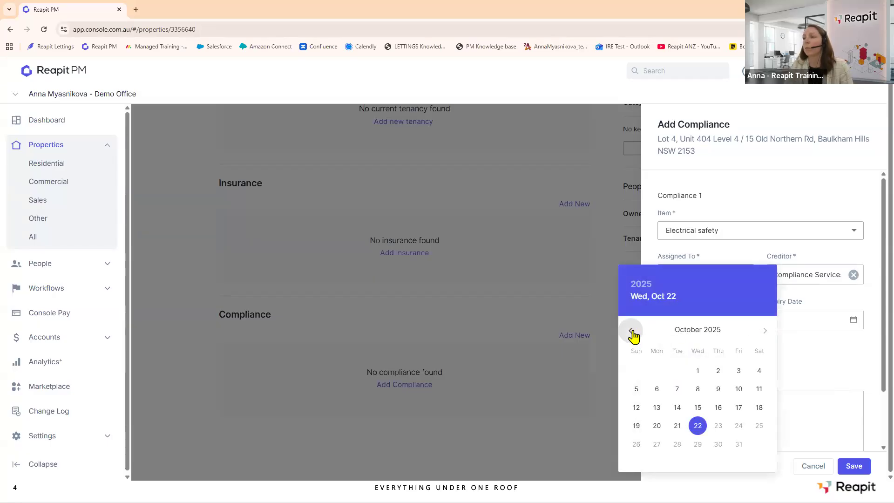
pyautogui.click(633, 331)
pyautogui.click(634, 331)
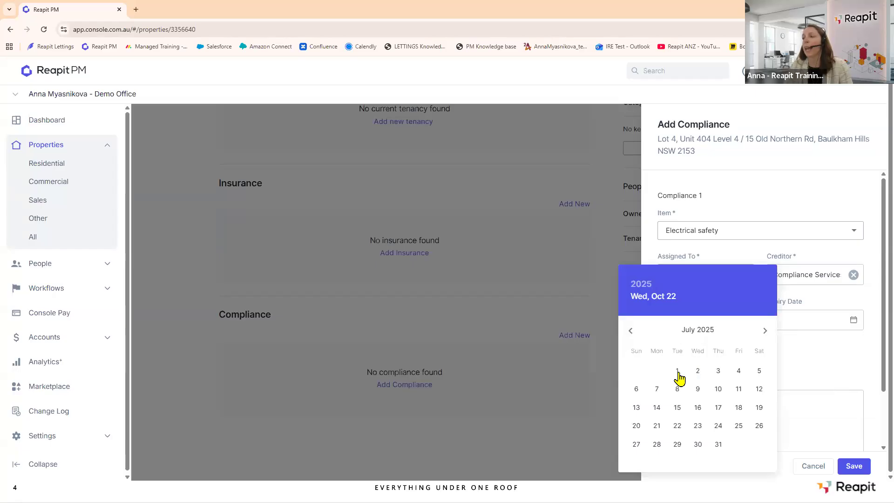
pyautogui.click(678, 371)
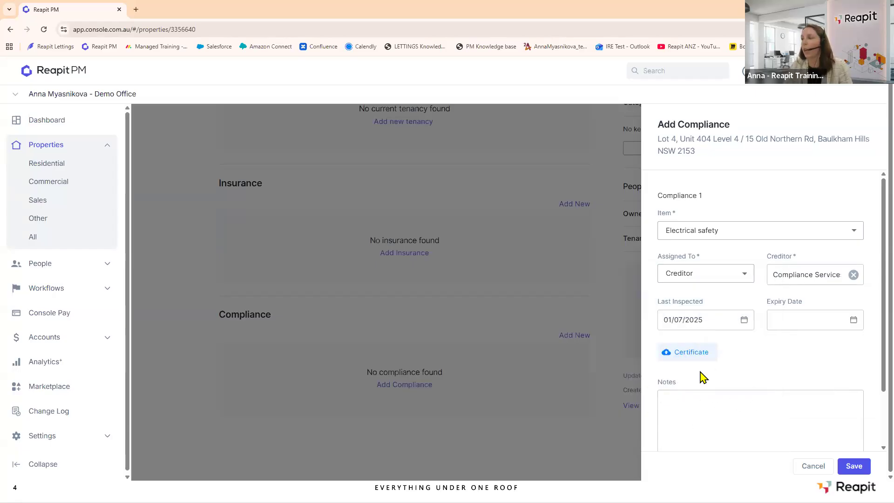
pyautogui.click(855, 322)
pyautogui.click(865, 332)
pyautogui.click(866, 332)
pyautogui.click(866, 331)
pyautogui.click(867, 331)
pyautogui.click(867, 332)
pyautogui.click(867, 331)
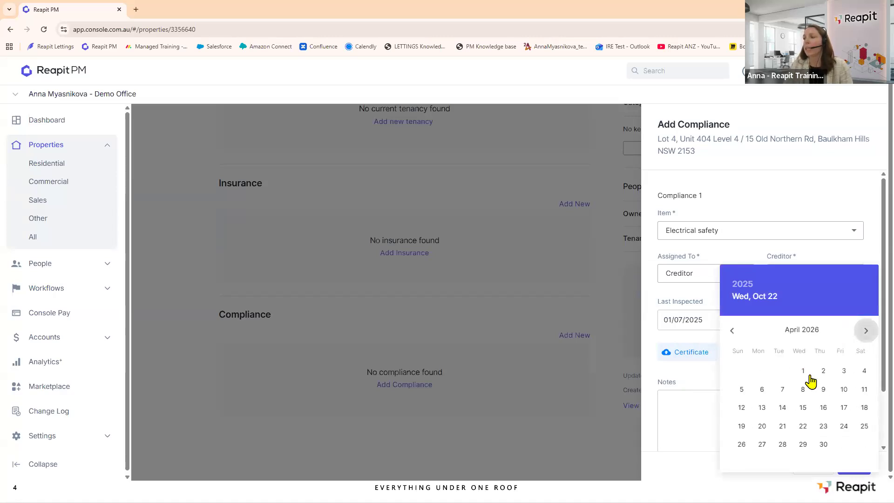
pyautogui.click(802, 372)
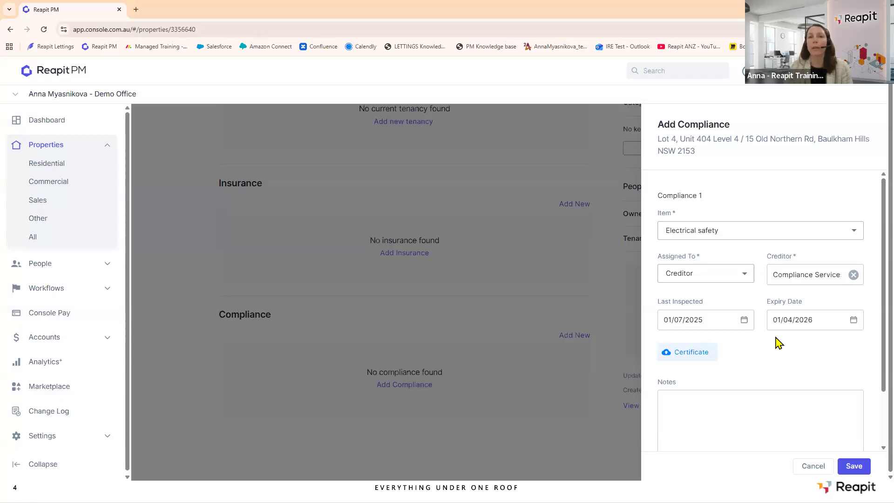
pyautogui.click(684, 355)
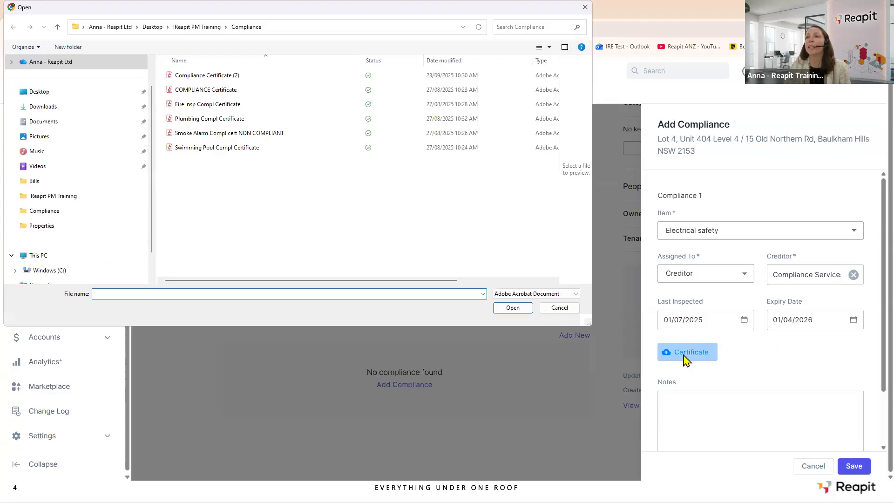
# Attach the Compliance Certificate (2) PDF, add the note 'Add my notes', and save the item.
pyautogui.click(219, 77)
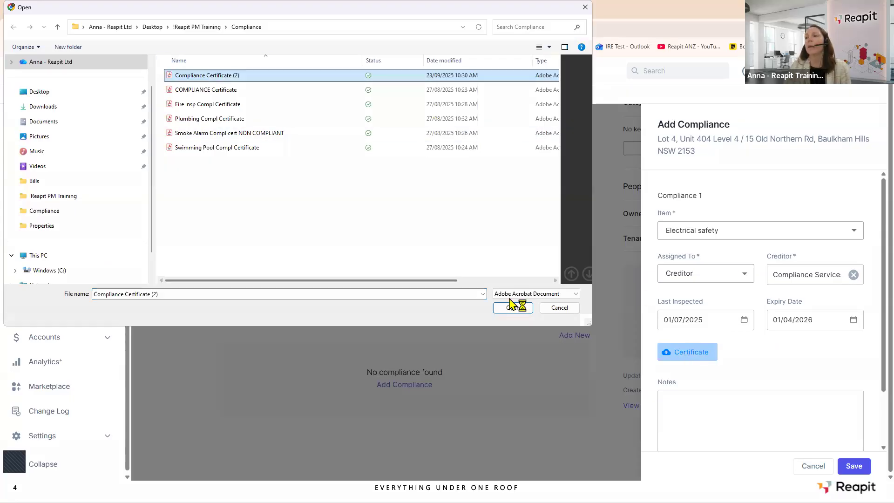
pyautogui.click(511, 307)
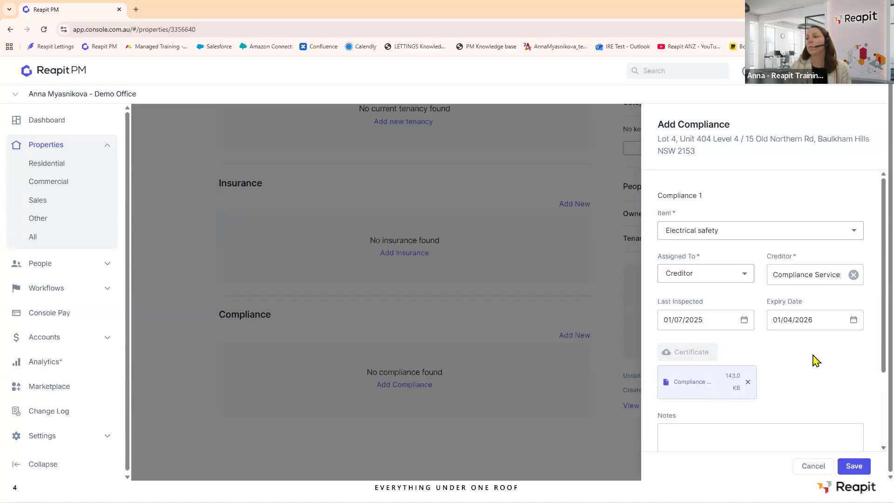
pyautogui.scroll(-2, 817, 360)
pyautogui.click(685, 350)
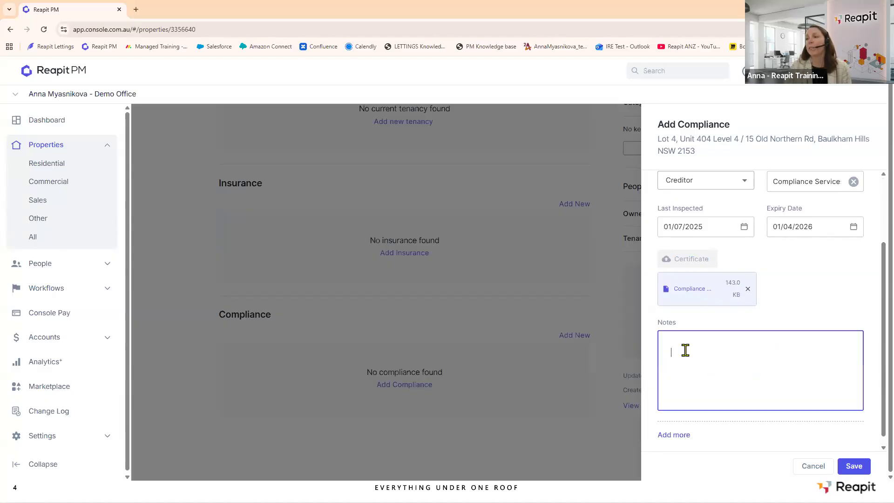
pyautogui.write('Add my notes')
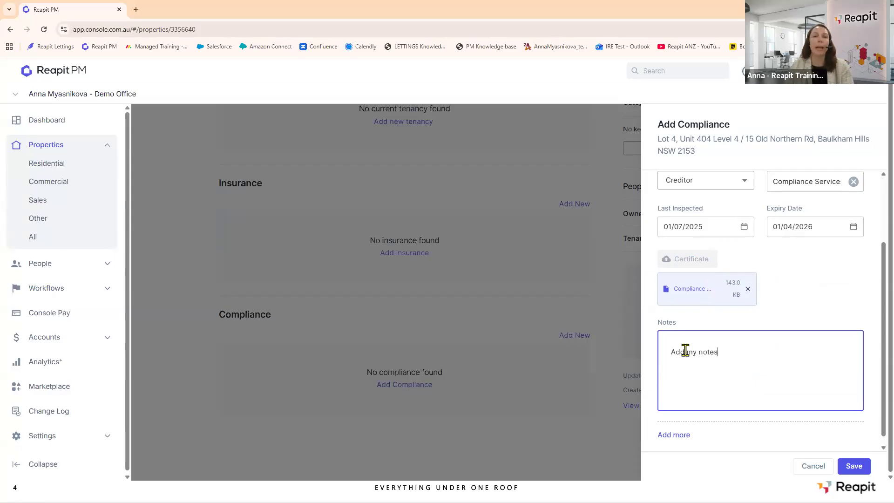
pyautogui.click(854, 466)
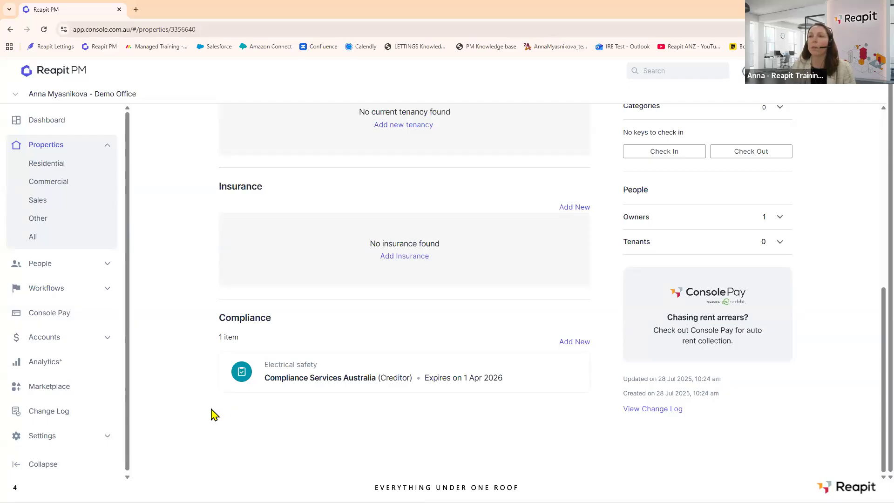
pyautogui.scroll(8, 200, 413)
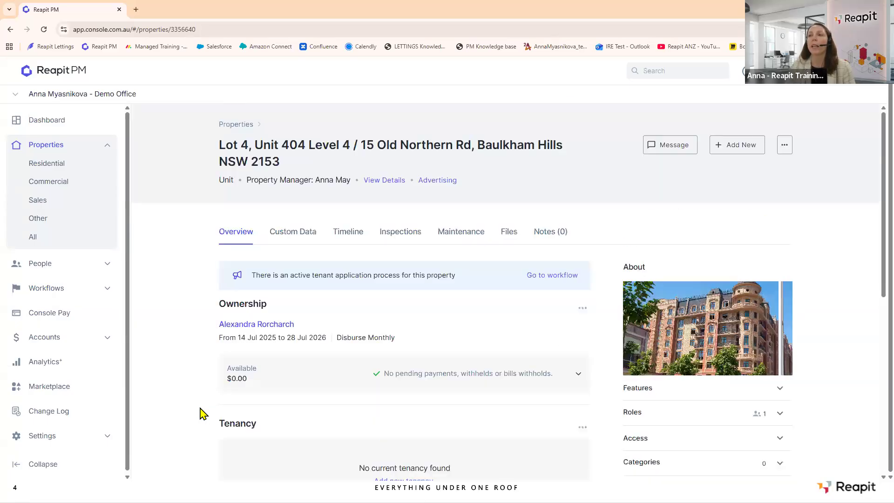
pyautogui.scroll(-8, 326, 214)
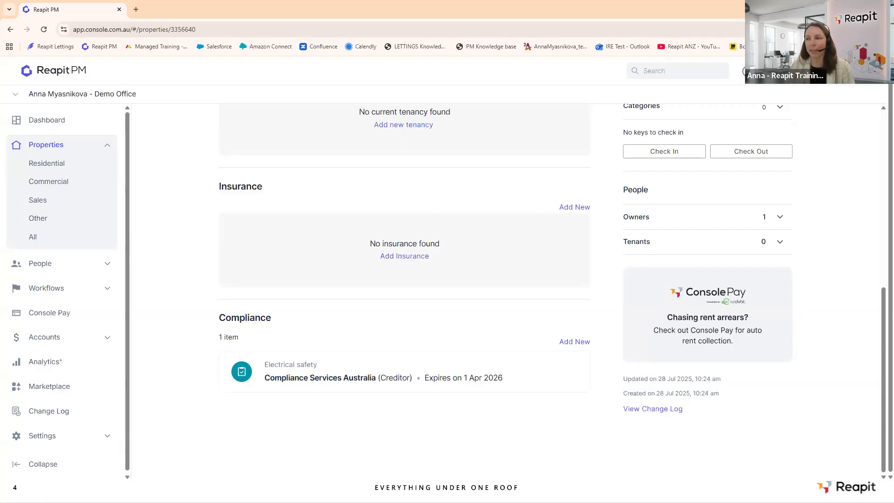
pyautogui.click(588, 344)
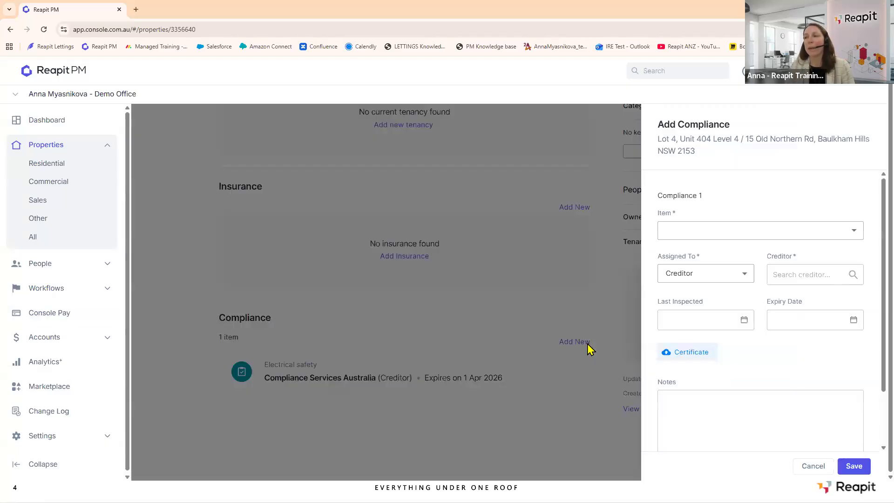
pyautogui.scroll(-2, 773, 302)
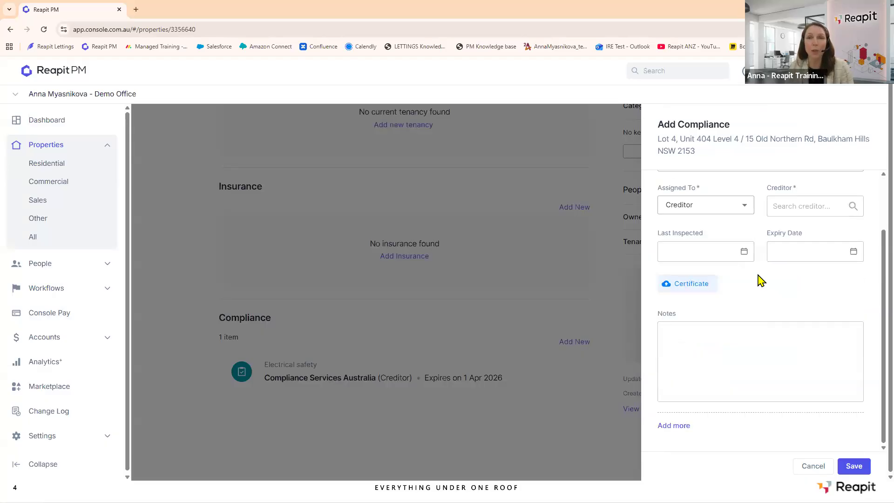
pyautogui.scroll(2, 761, 279)
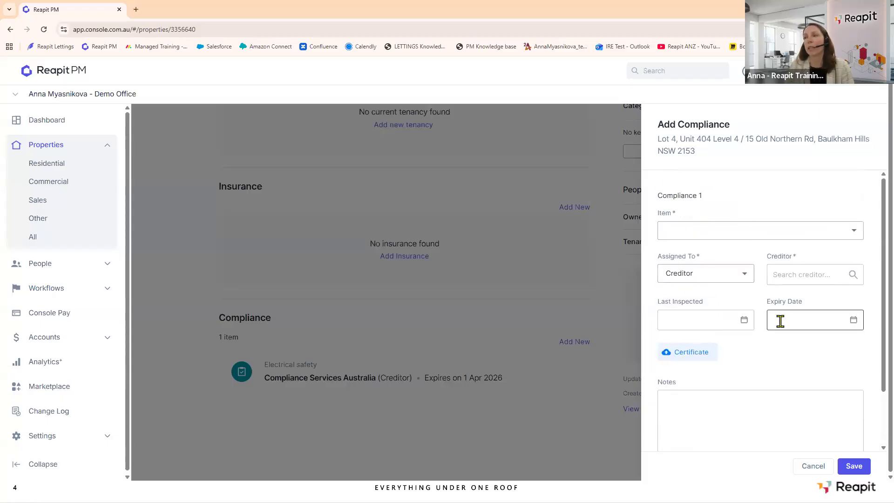
pyautogui.scroll(-2, 738, 327)
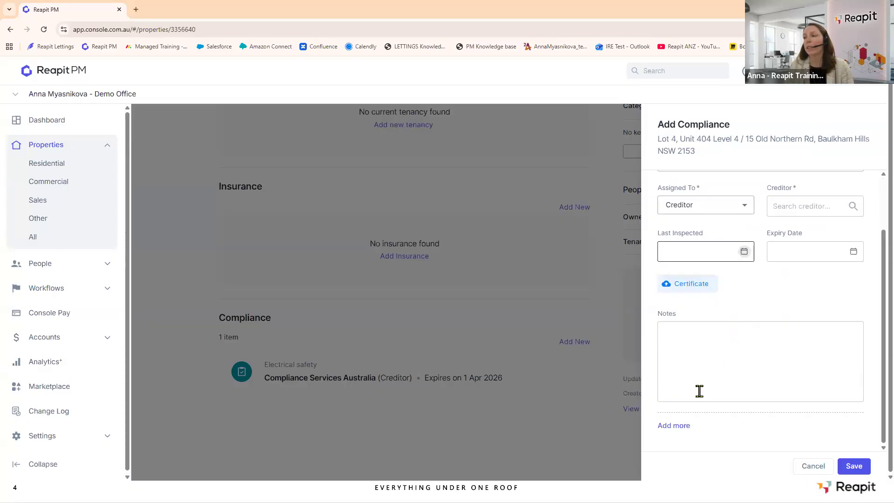
pyautogui.click(685, 426)
pyautogui.scroll(-1, 752, 351)
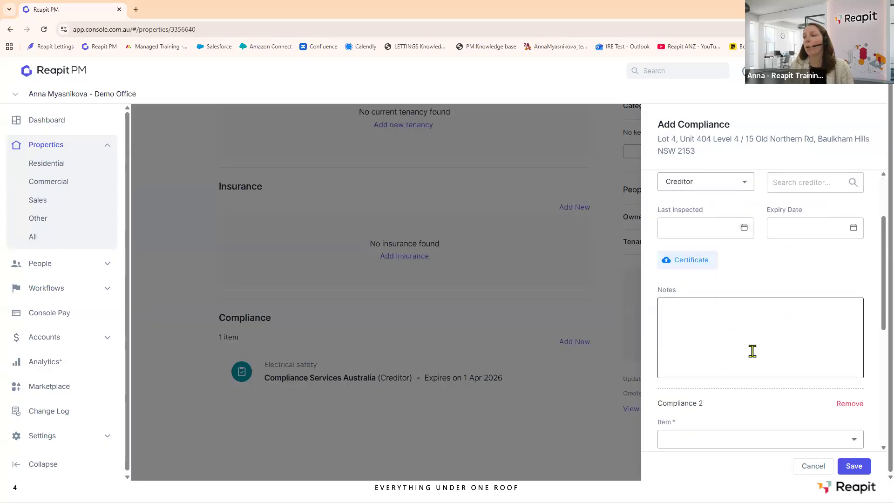
pyautogui.scroll(-6, 753, 352)
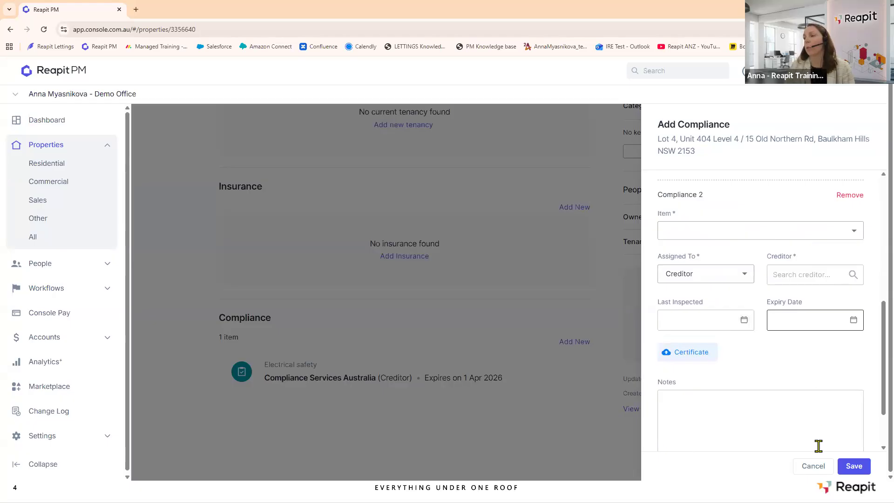
pyautogui.click(815, 466)
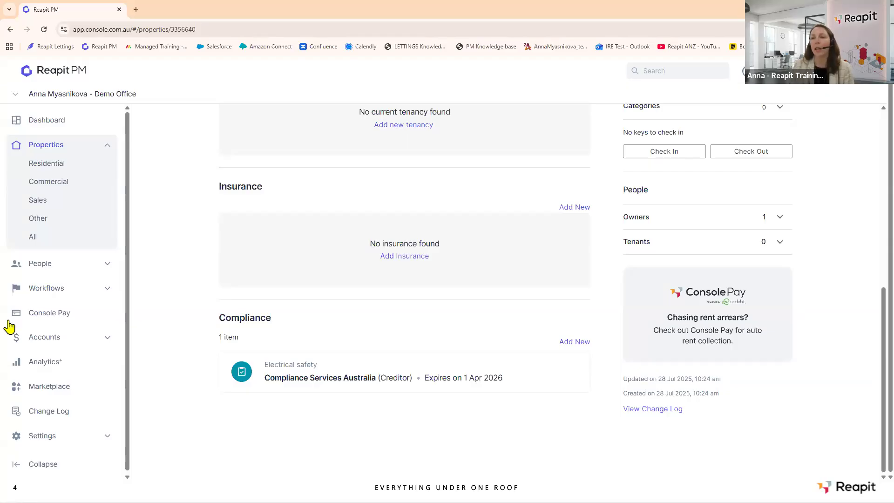
pyautogui.scroll(-1, 75, 307)
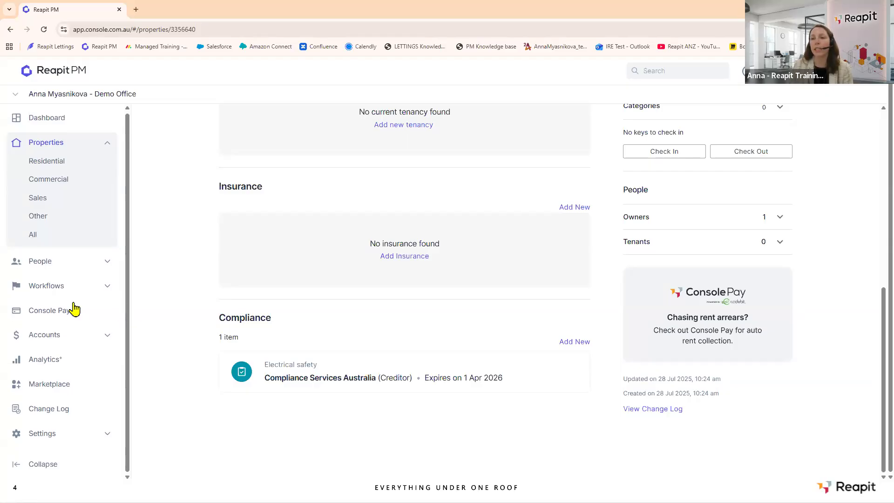
# Open the message Templates settings and filter them to the Compliance category.
pyautogui.click(58, 437)
pyautogui.scroll(-5, 62, 401)
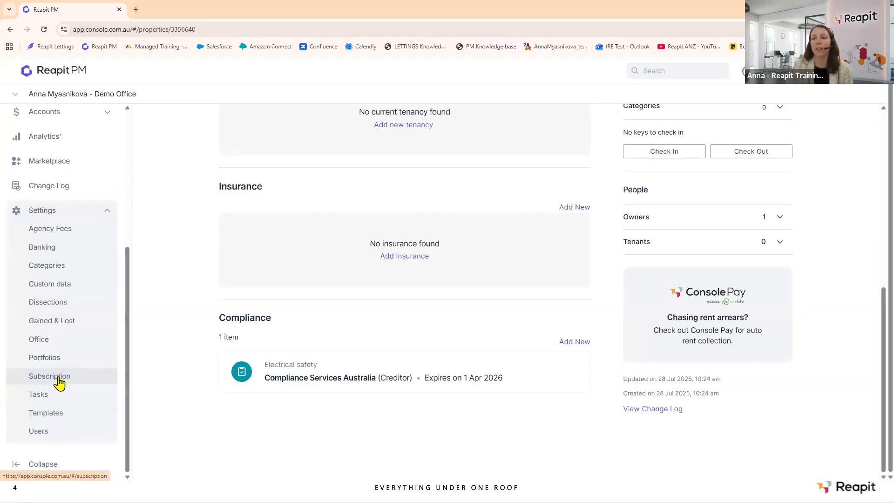
pyautogui.click(52, 418)
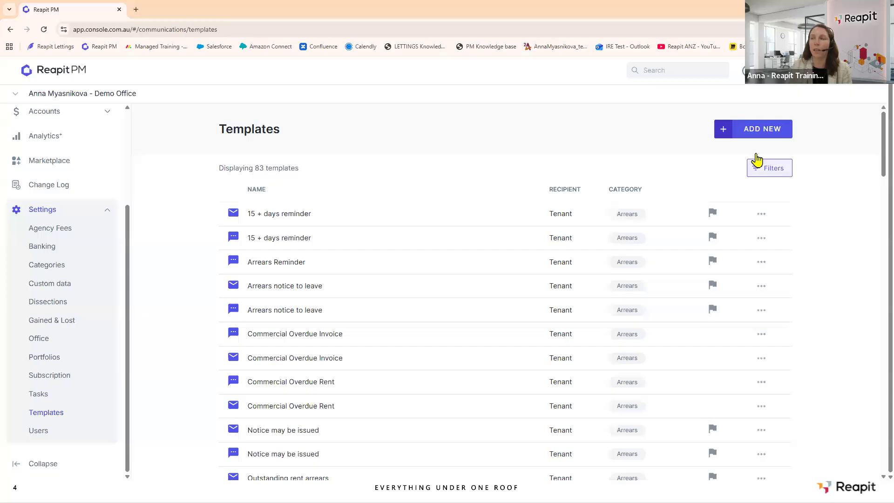
pyautogui.click(773, 168)
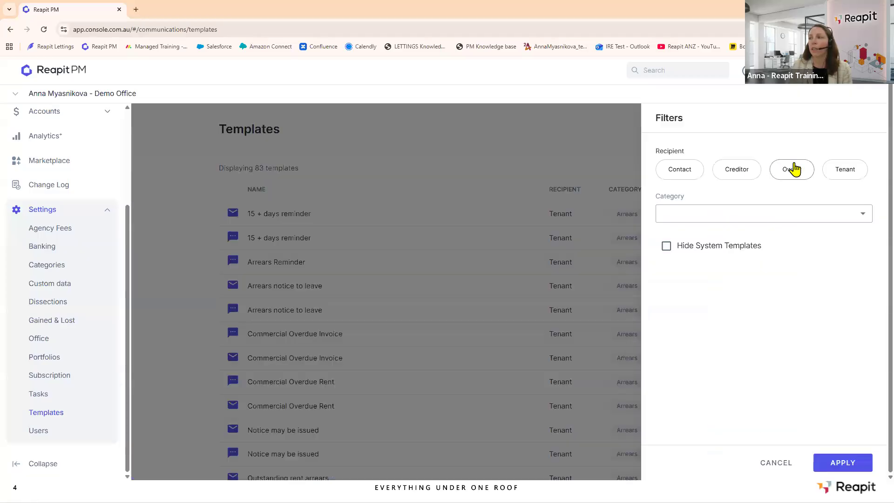
pyautogui.click(865, 219)
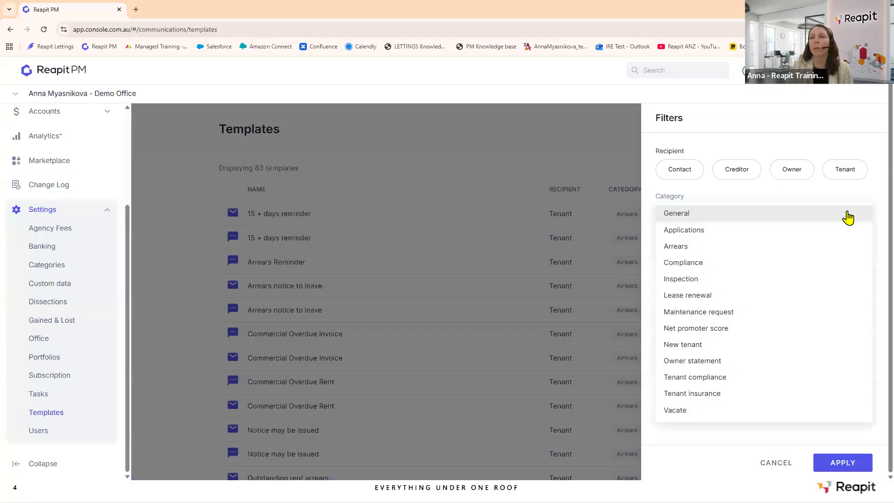
pyautogui.click(685, 266)
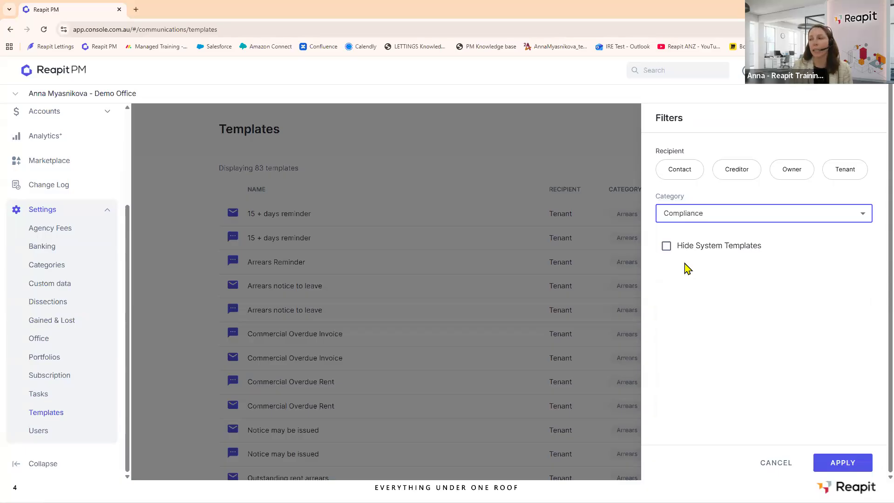
pyautogui.click(834, 462)
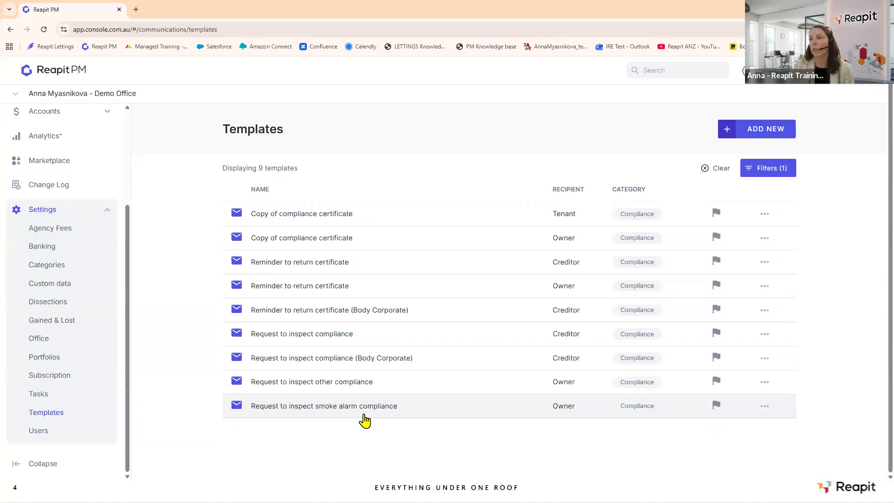
pyautogui.click(765, 214)
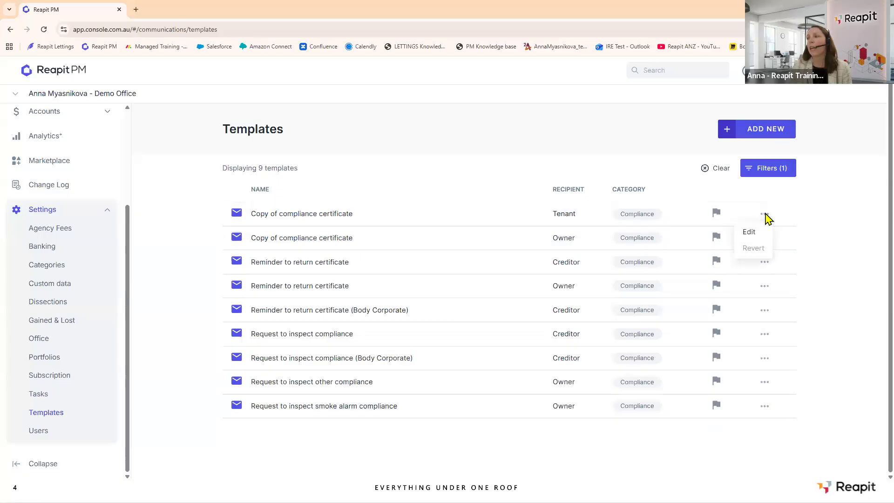
pyautogui.click(750, 233)
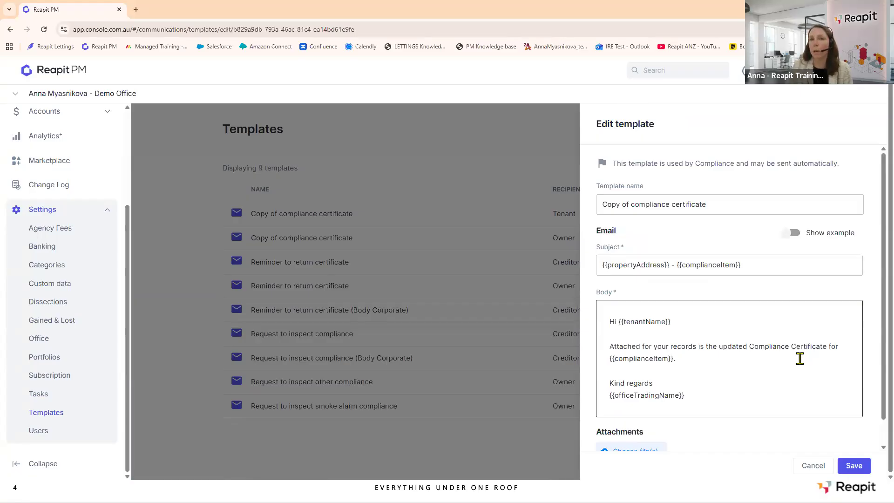
pyautogui.click(855, 468)
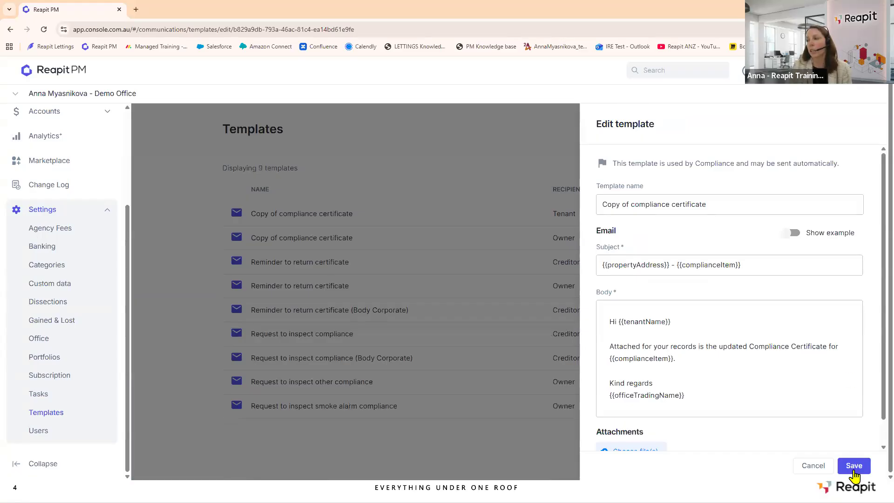
pyautogui.click(684, 322)
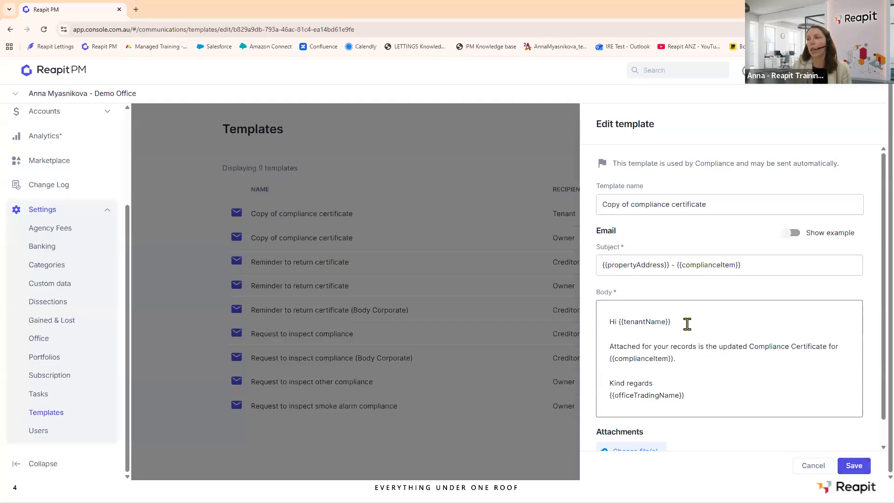
pyautogui.click(873, 285)
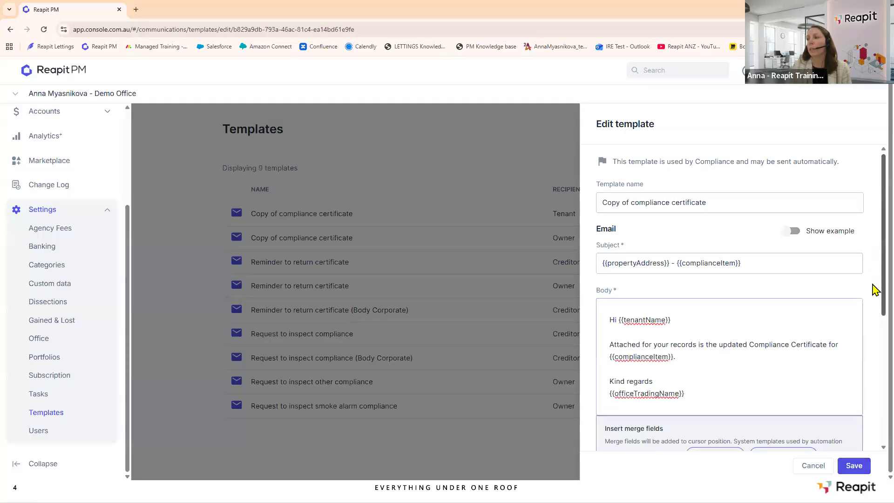
pyautogui.click(695, 296)
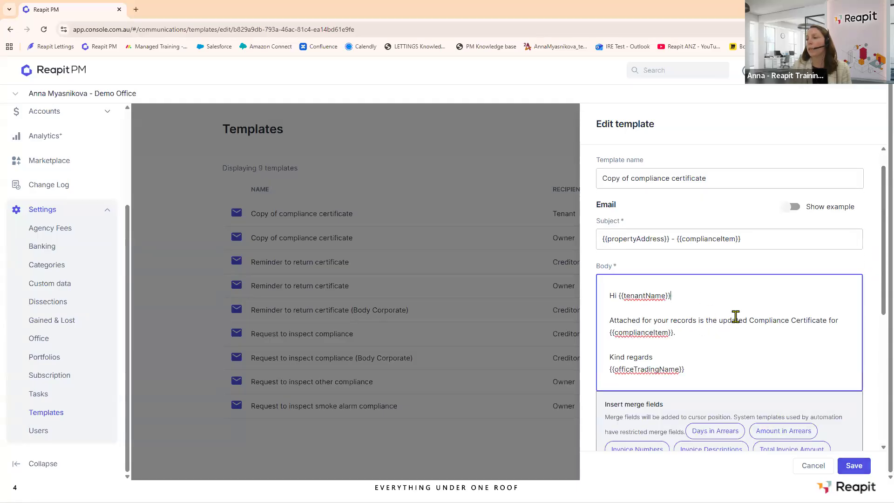
pyautogui.scroll(-3, 741, 298)
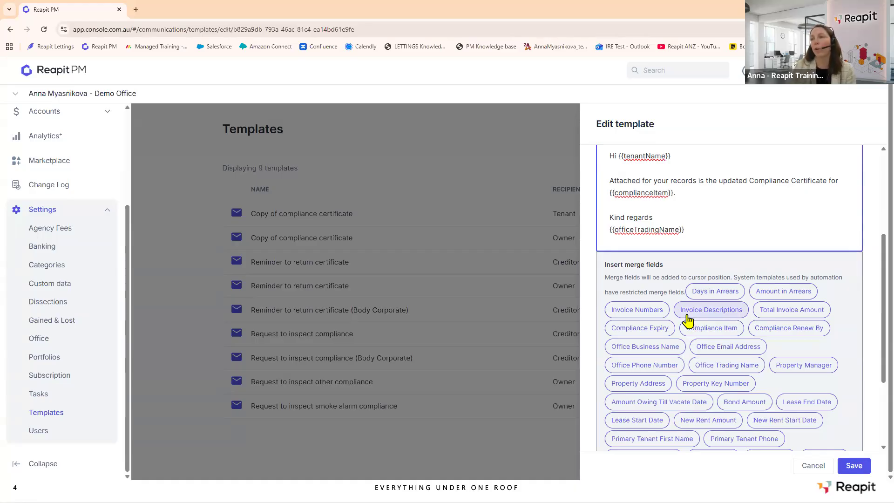
pyautogui.click(813, 466)
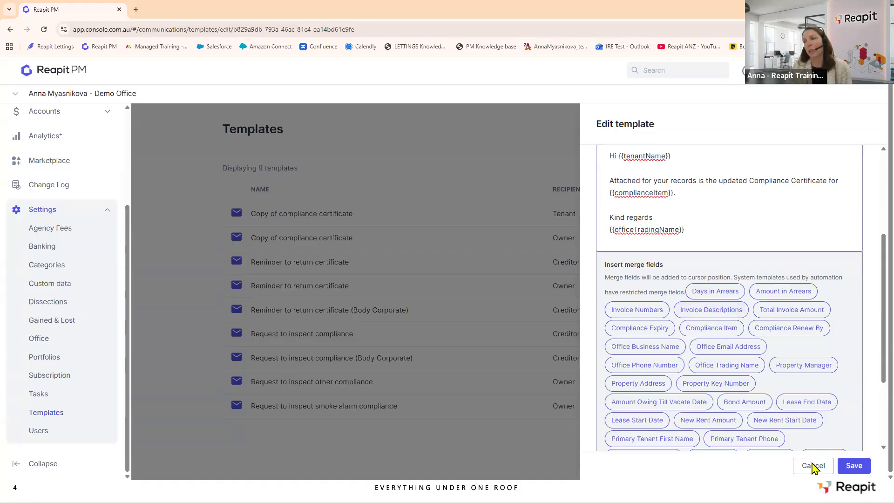
pyautogui.click(863, 122)
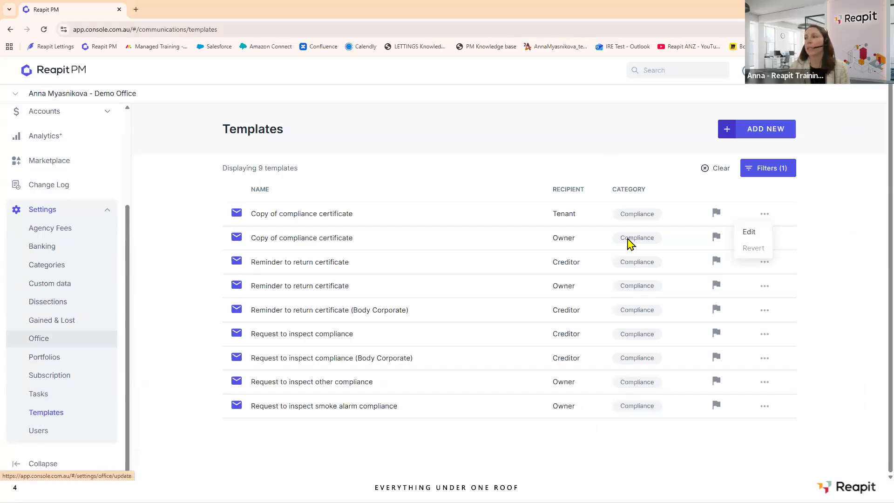
# Clear the Compliance filter and cancel the Filters panel so all 83 templates are listed.
pyautogui.click(708, 169)
pyautogui.click(769, 174)
pyautogui.click(864, 216)
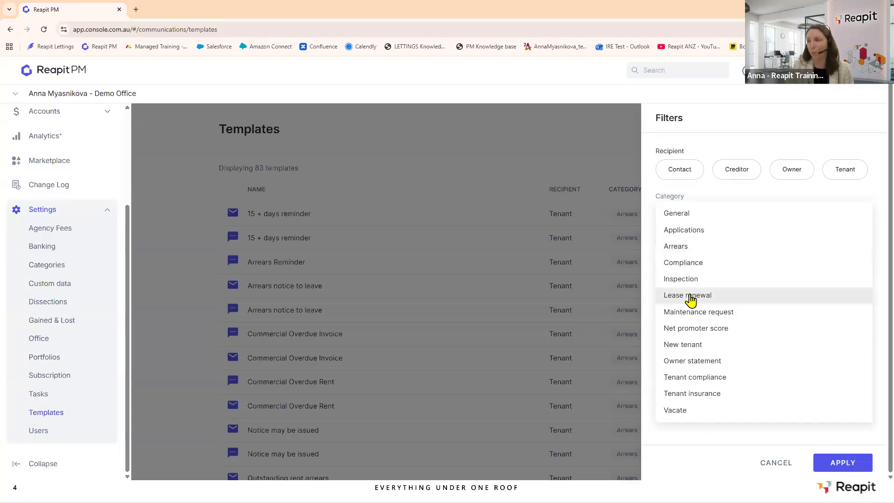
pyautogui.click(777, 464)
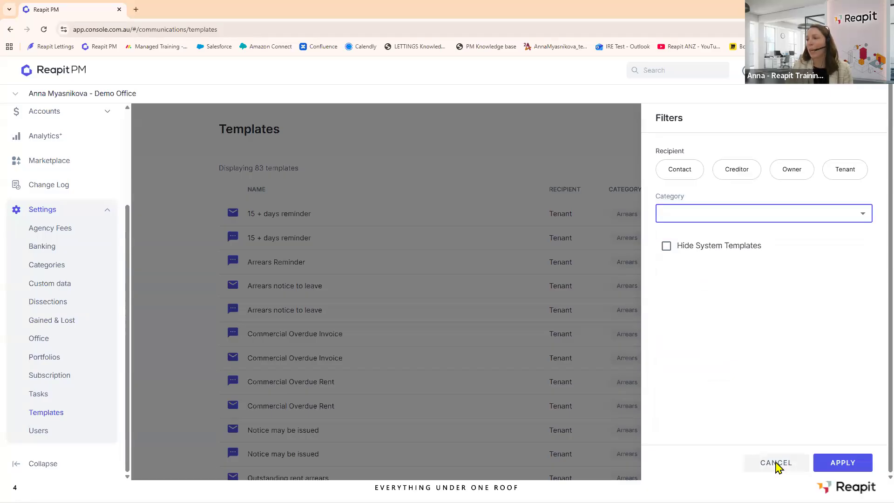
pyautogui.click(777, 464)
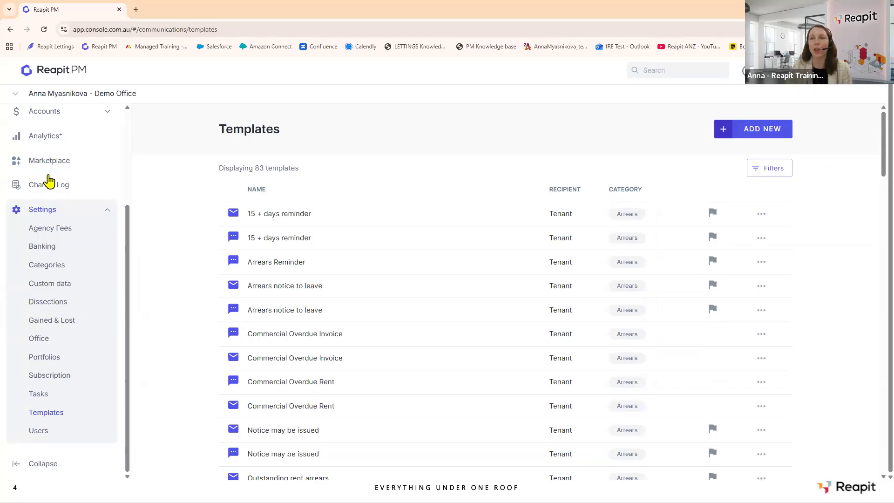
pyautogui.scroll(3, 51, 154)
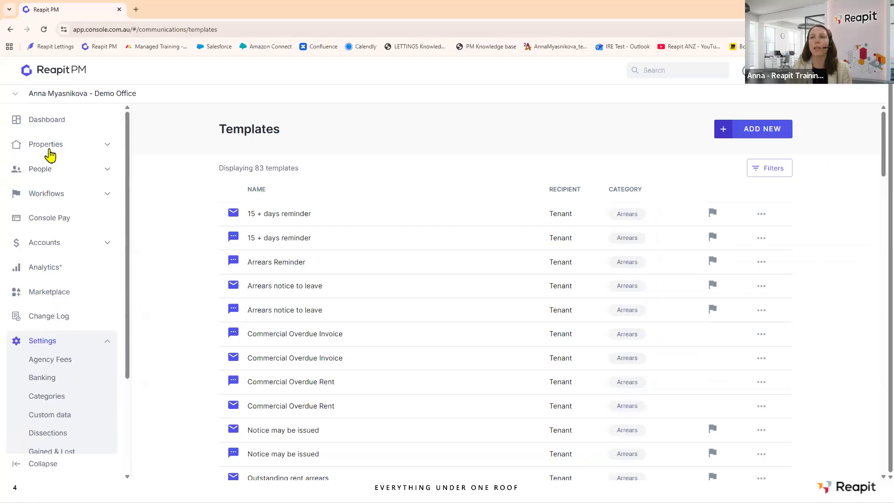
# Open the Compliance workflow page and bring up its automation settings.
pyautogui.click(106, 198)
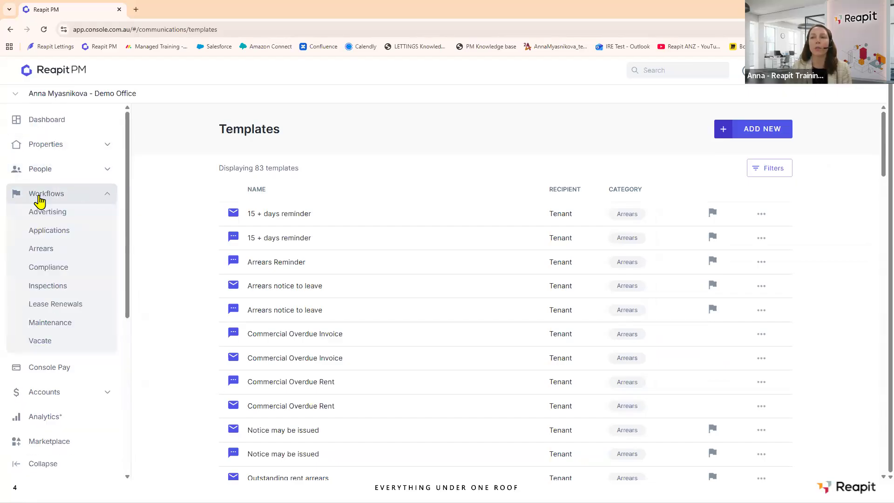
pyautogui.click(43, 270)
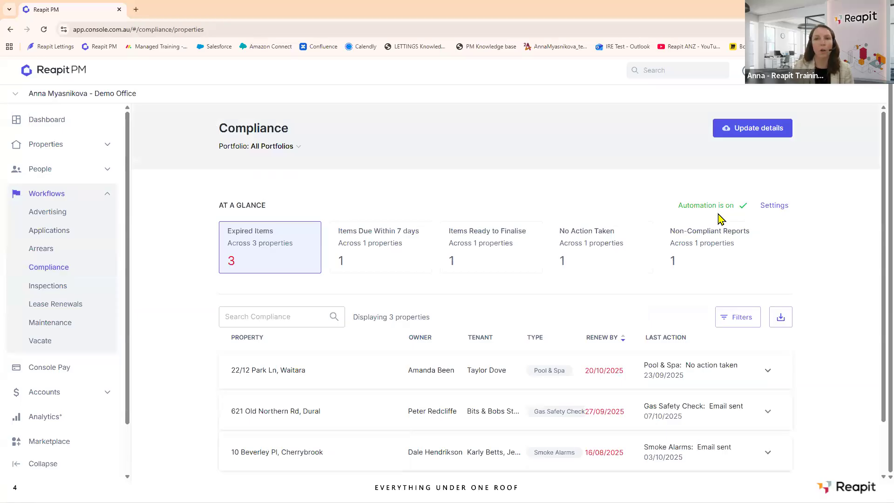
pyautogui.click(771, 211)
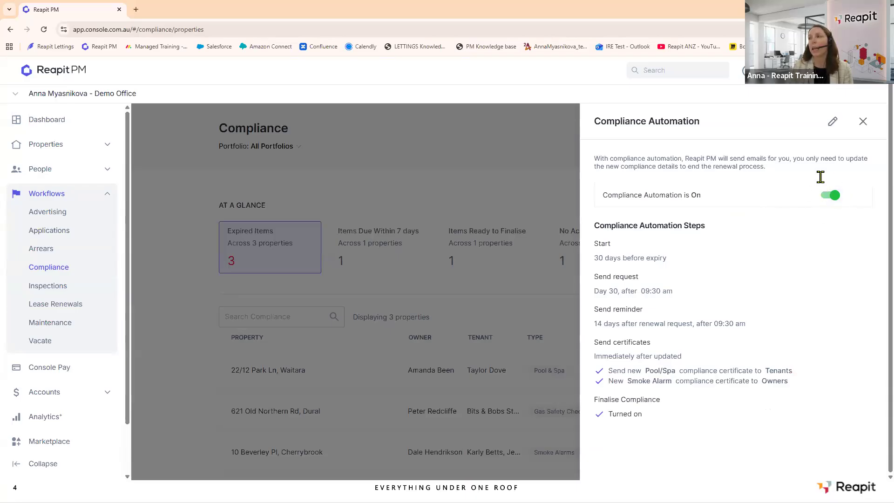
# Keep 30 days before expiry and a 14-day reminder, and preview the owner reminder email.
pyautogui.click(834, 123)
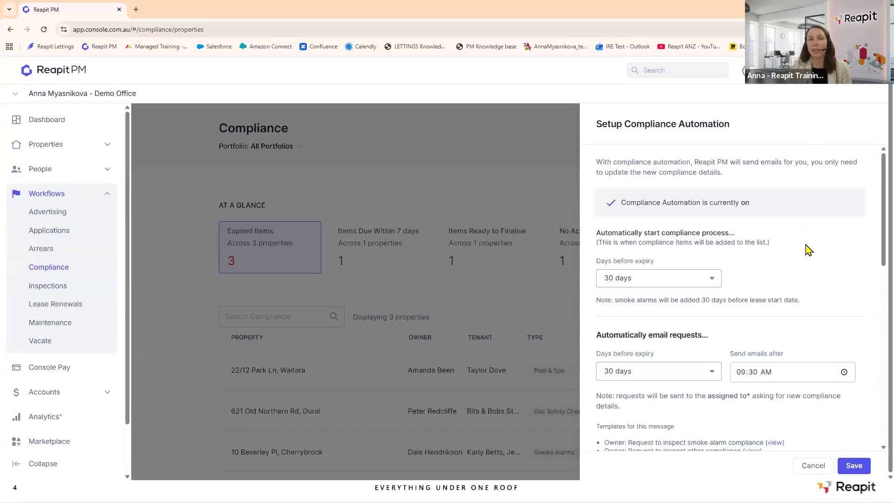
pyautogui.scroll(-1, 806, 244)
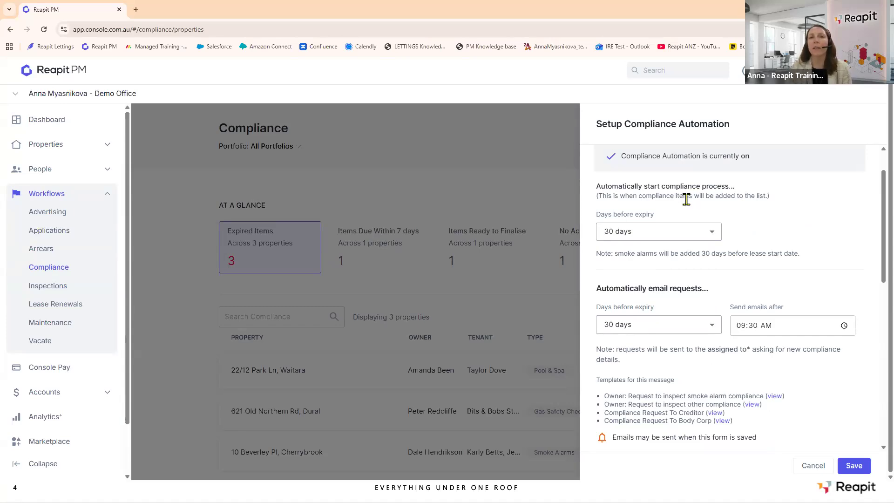
pyautogui.click(709, 239)
pyautogui.click(625, 250)
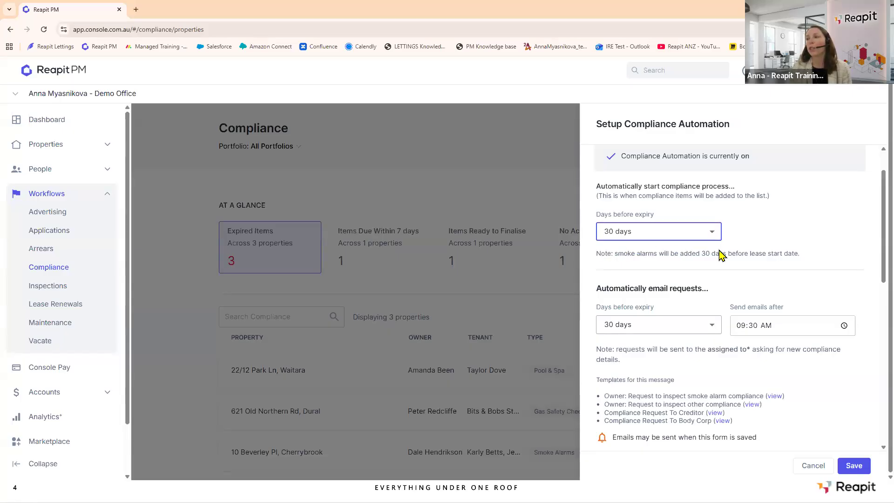
pyautogui.scroll(-1, 721, 252)
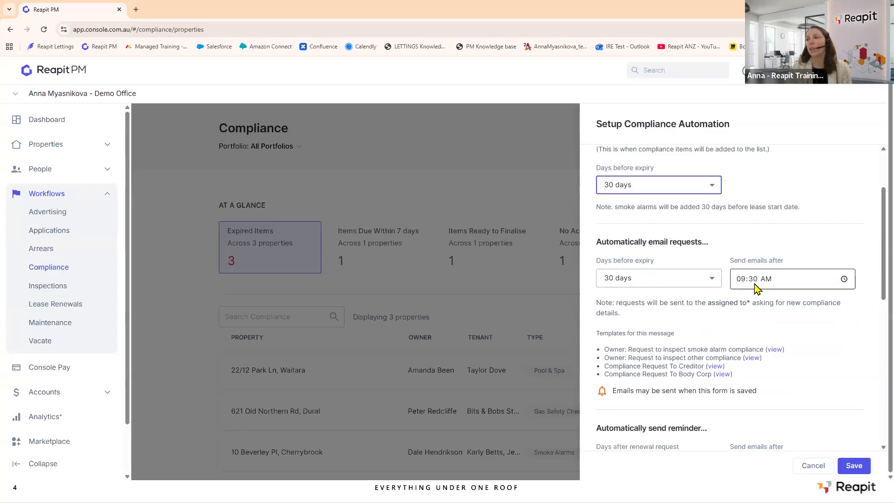
pyautogui.scroll(-3, 763, 224)
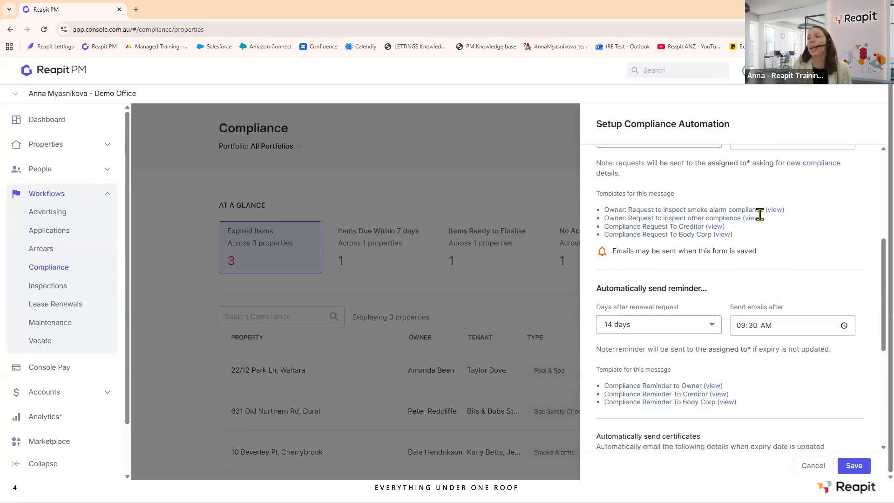
pyautogui.scroll(-1, 762, 220)
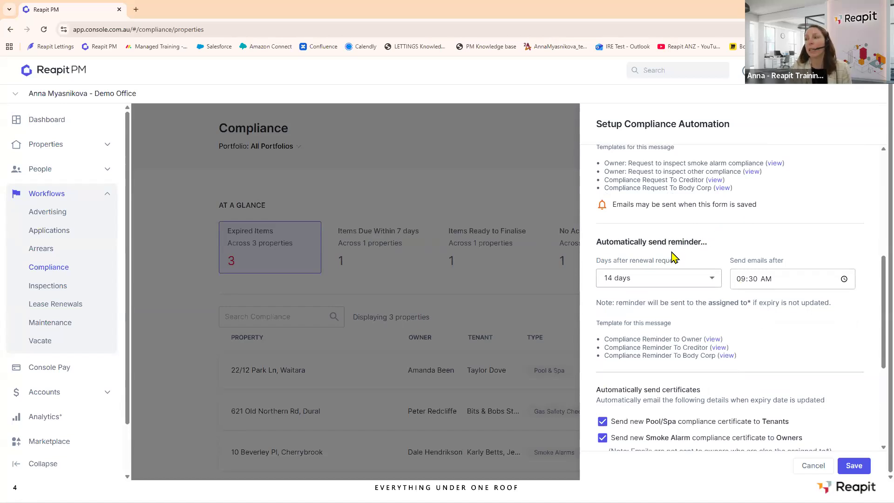
pyautogui.click(714, 281)
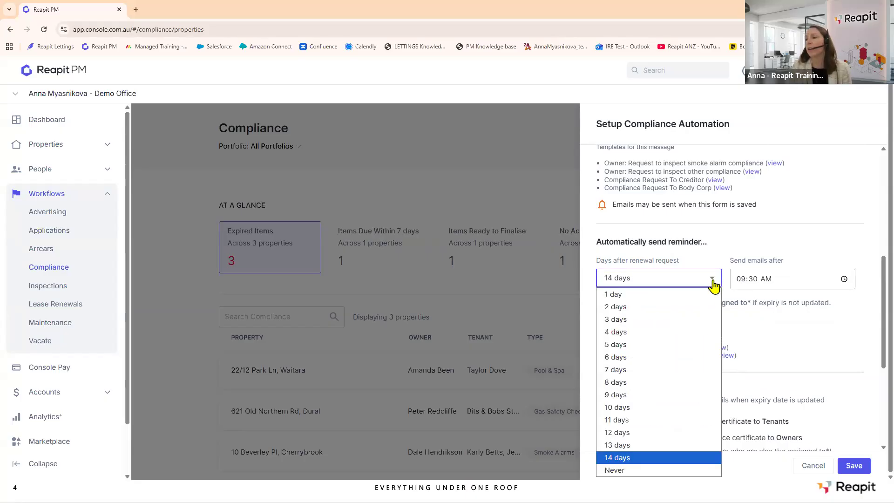
pyautogui.click(677, 459)
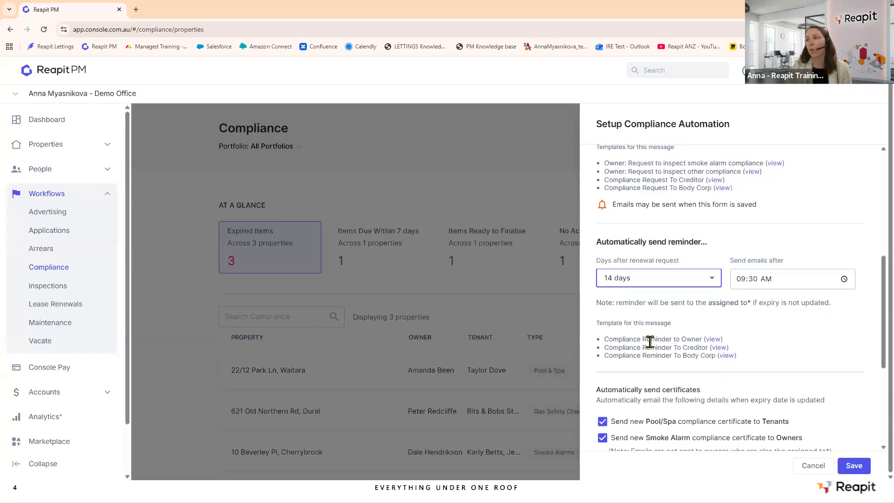
pyautogui.click(717, 340)
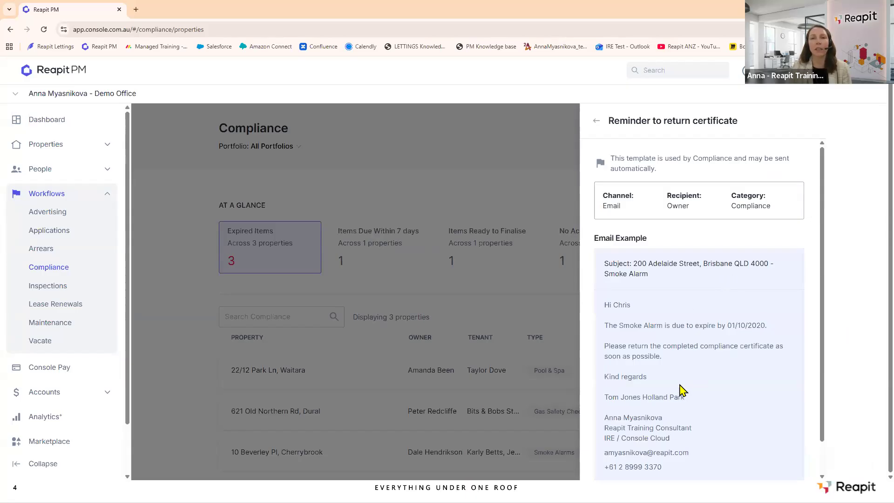
# Close the template preview and review the certificate-sending and auto-finalise settings.
pyautogui.click(596, 119)
pyautogui.scroll(-5, 745, 302)
pyautogui.scroll(-4, 740, 265)
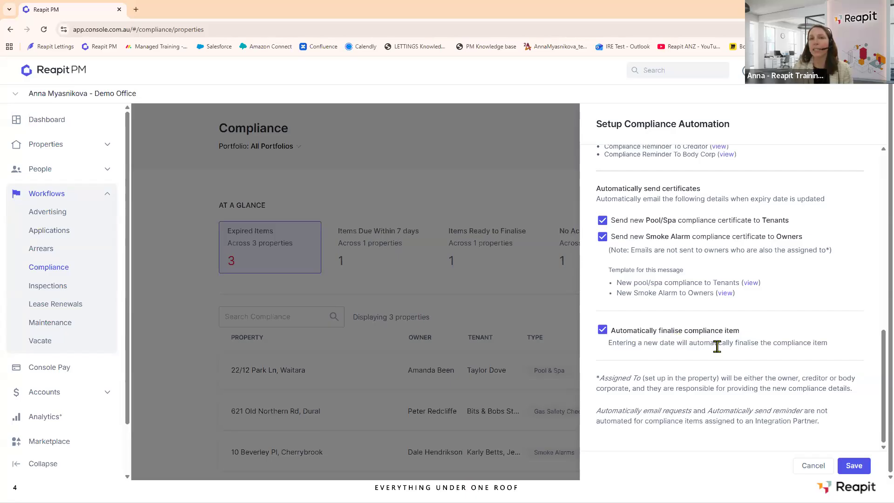
# Save the automation settings, turn Compliance Automation off and back on, and close the summary.
pyautogui.click(863, 466)
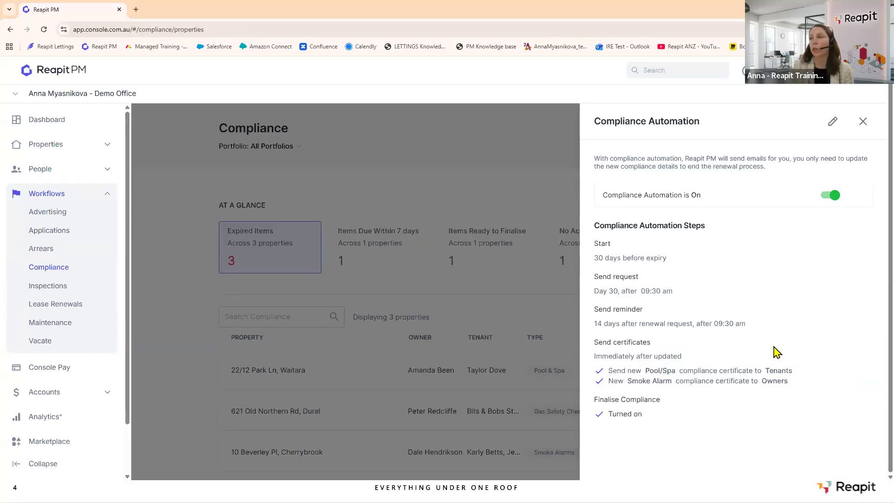
pyautogui.click(826, 199)
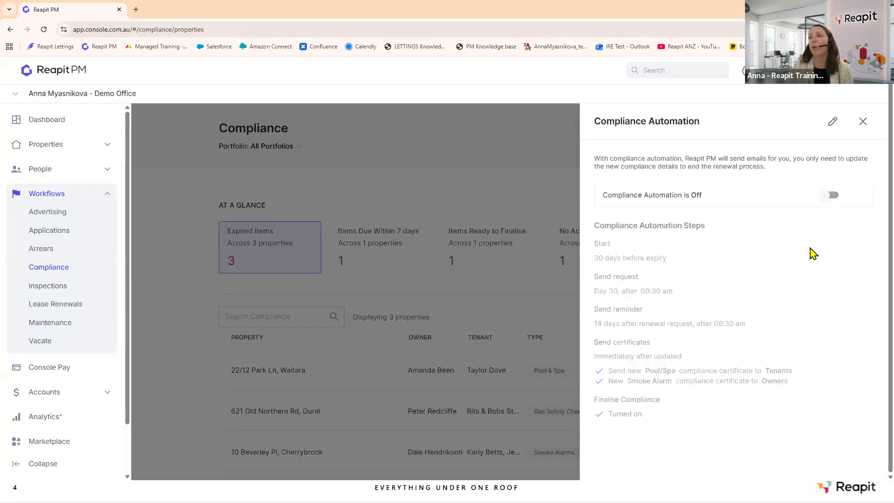
pyautogui.click(838, 199)
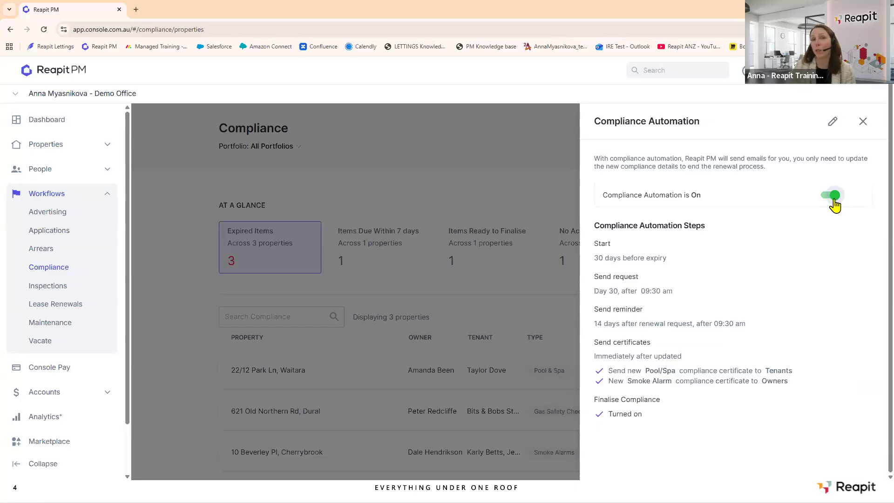
pyautogui.click(864, 121)
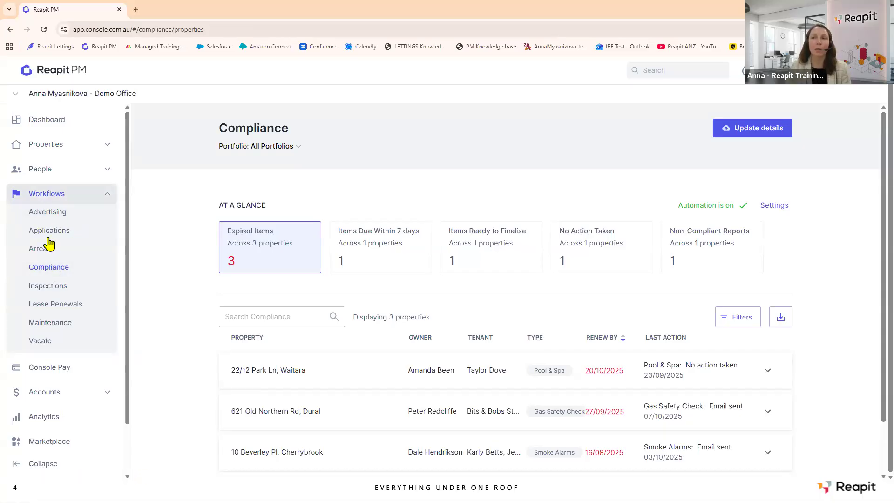
# Expand Properties and filter the compliance list by the No Action Taken card.
pyautogui.click(106, 149)
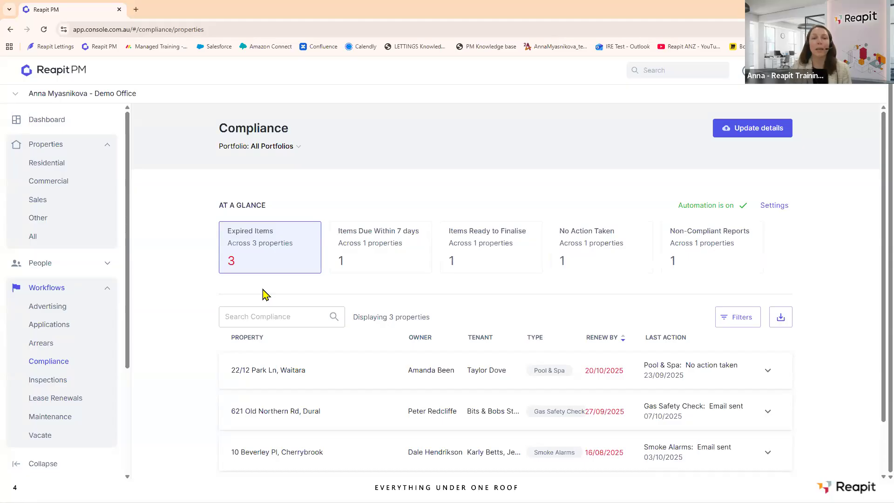
pyautogui.click(607, 254)
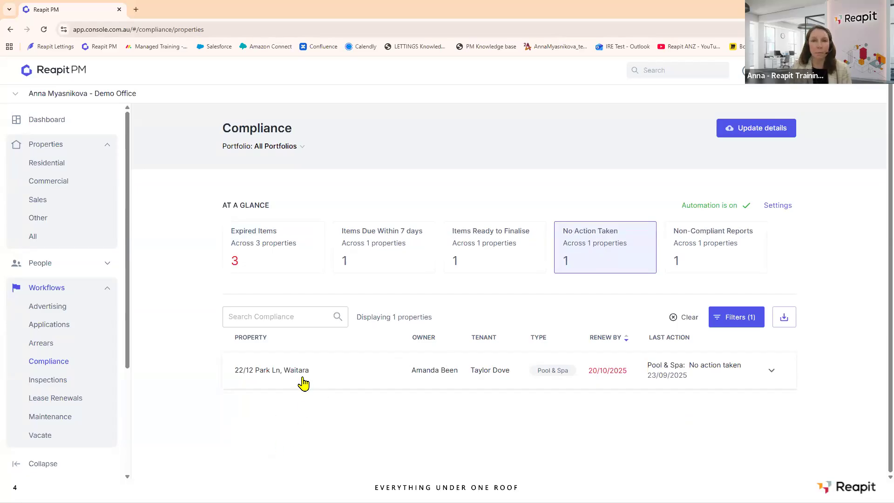
# Expand the Pool & Spa property row and start a Message from its Actions.
pyautogui.click(339, 371)
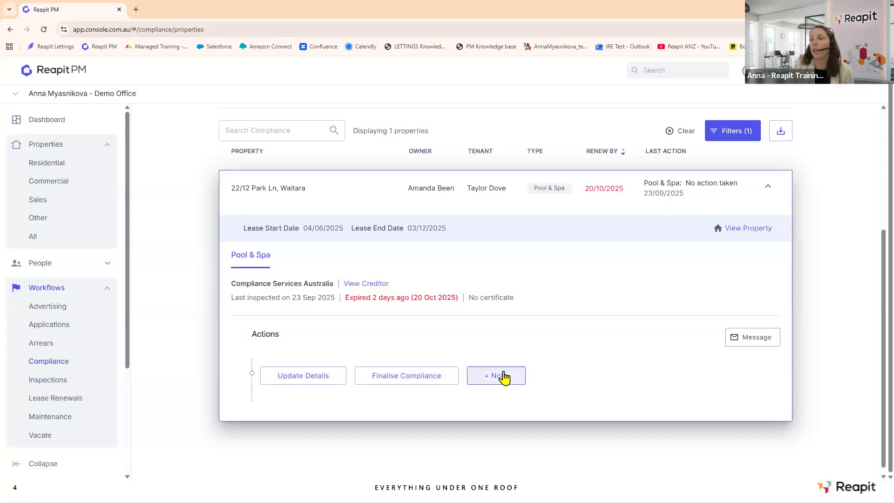
pyautogui.click(749, 344)
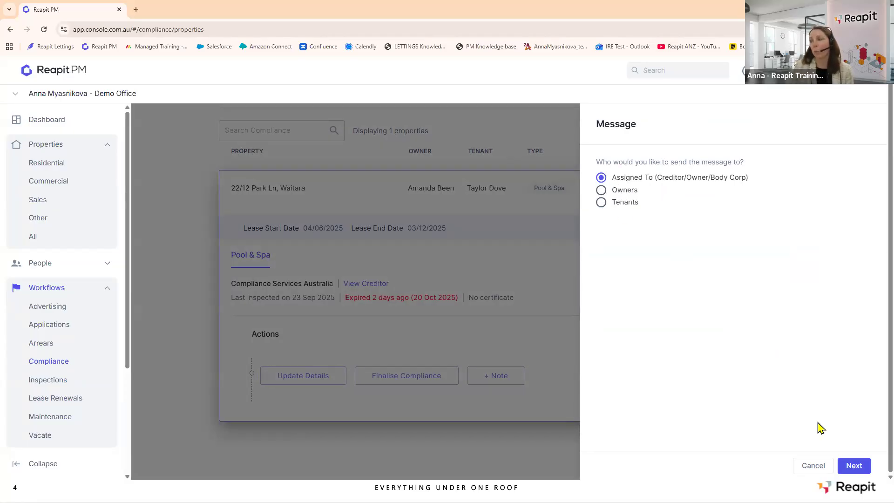
# Email the assigned recipient using the 'Request to inspect compliance' template.
pyautogui.click(854, 466)
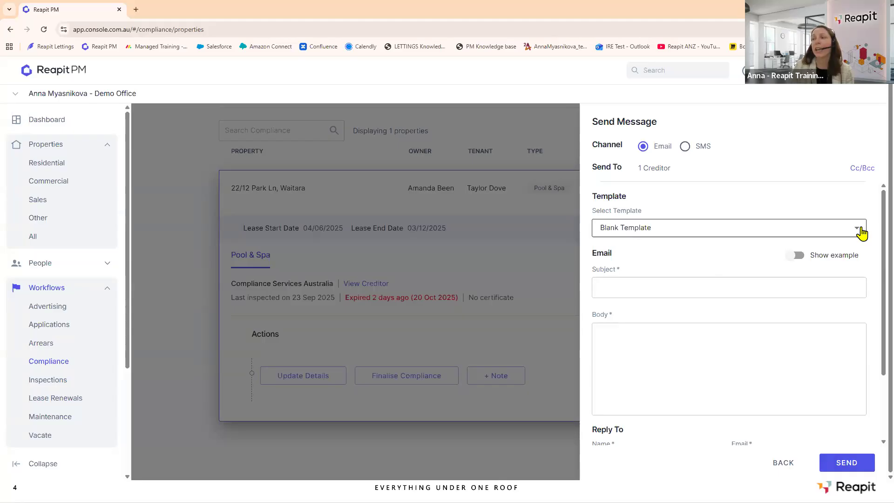
pyautogui.click(862, 233)
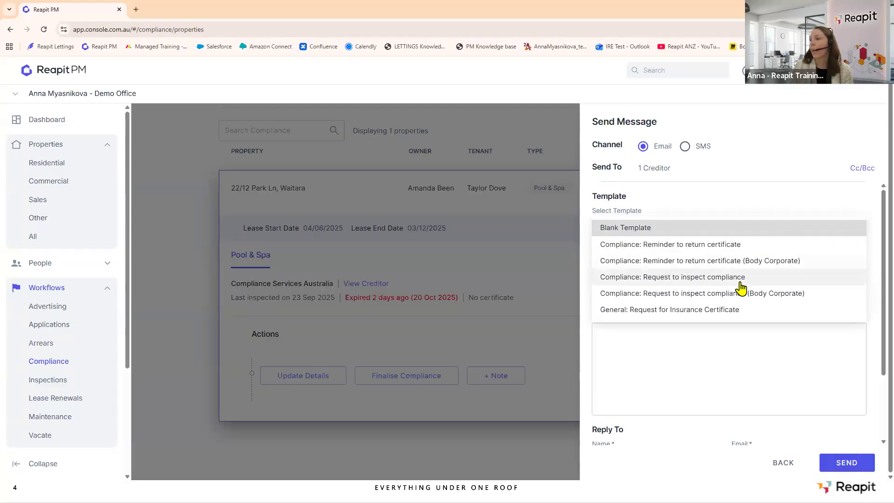
pyautogui.click(690, 282)
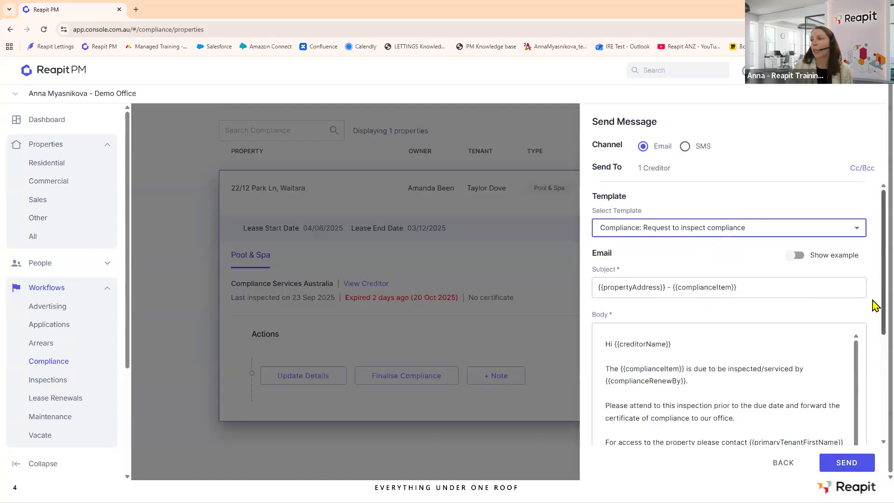
pyautogui.scroll(-3, 875, 321)
pyautogui.click(847, 462)
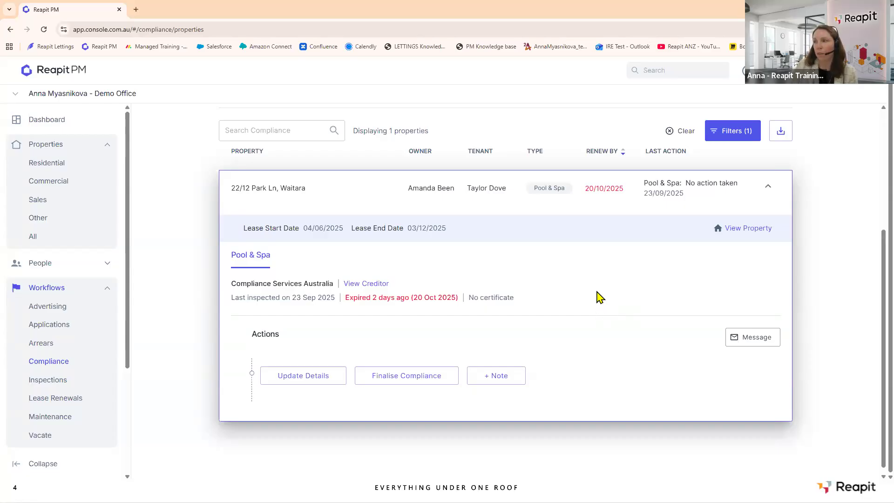
# Send the assigned creditor a 'Reminder to return certificate' email and begin a new note.
pyautogui.click(740, 345)
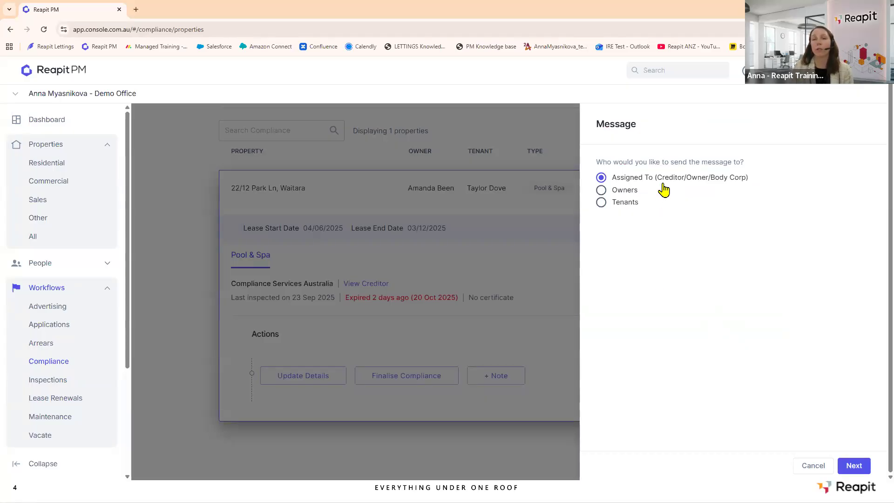
pyautogui.click(856, 466)
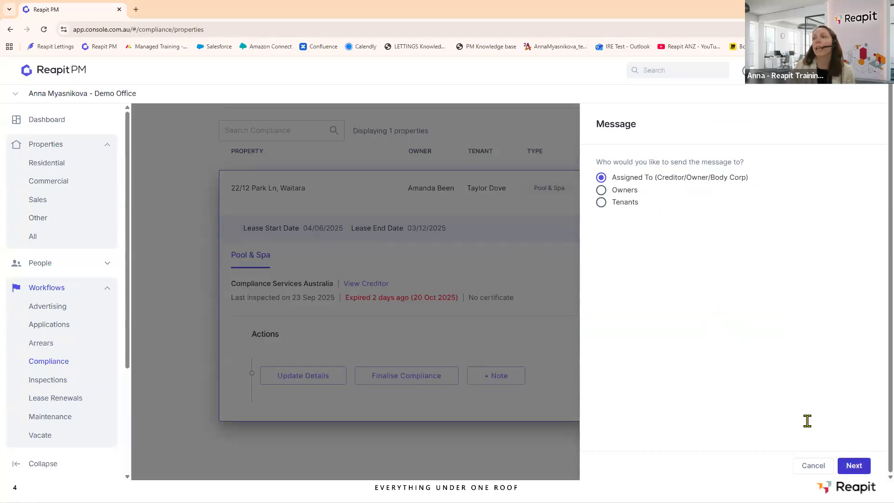
pyautogui.click(860, 236)
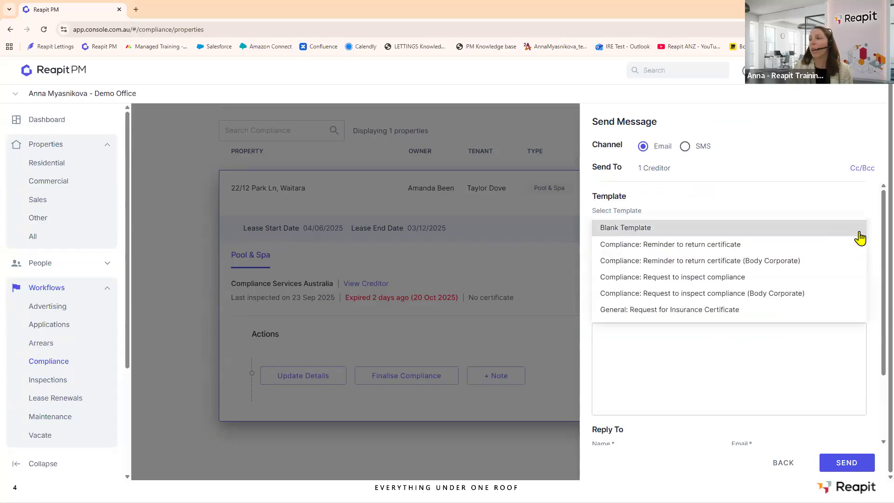
pyautogui.click(721, 245)
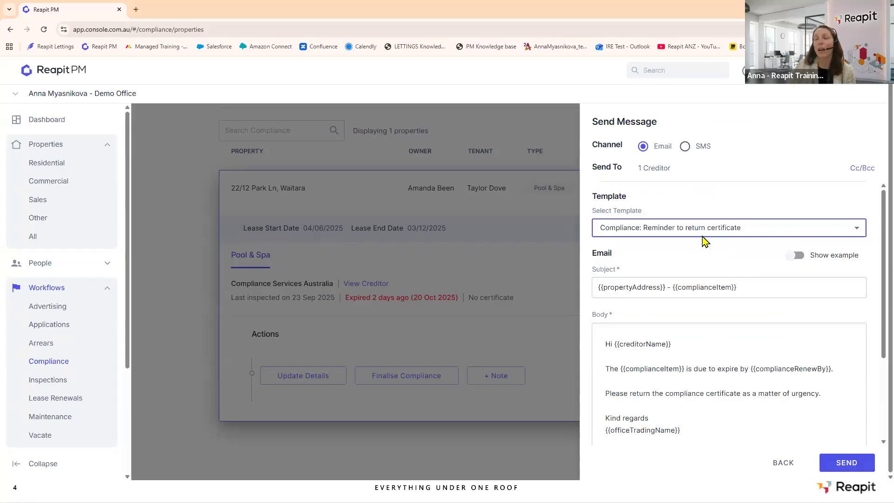
pyautogui.click(855, 466)
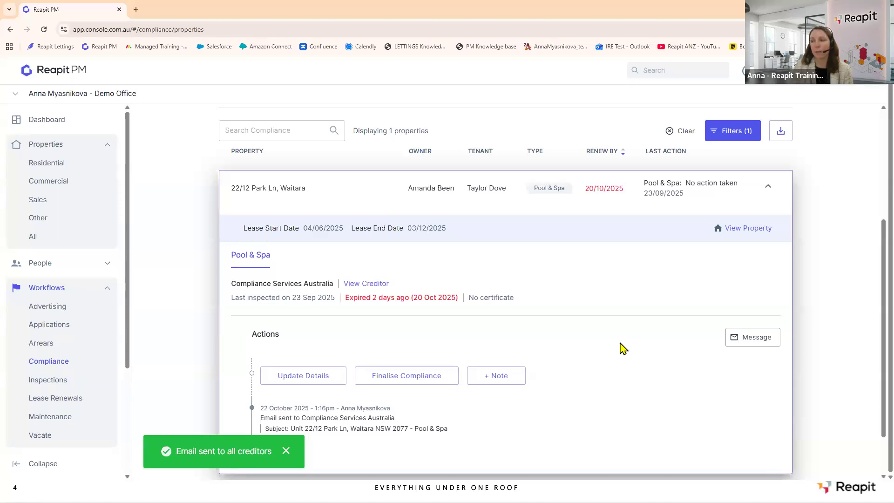
pyautogui.scroll(-2, 621, 345)
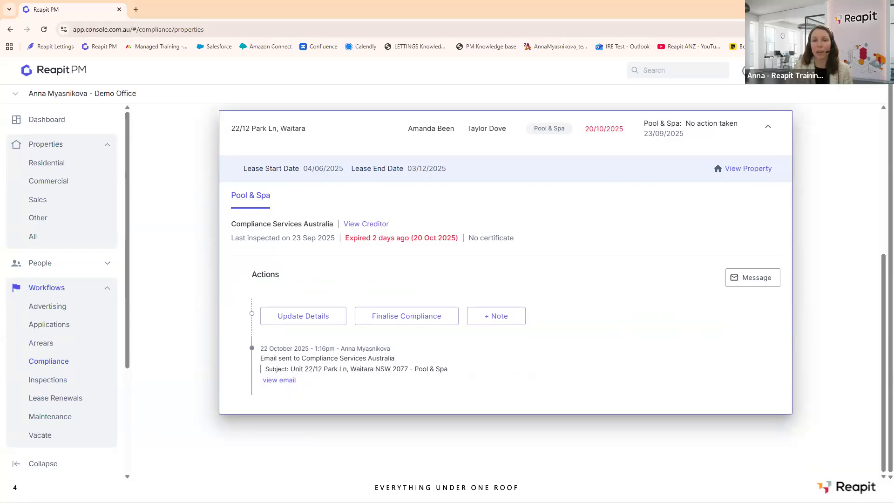
pyautogui.click(490, 319)
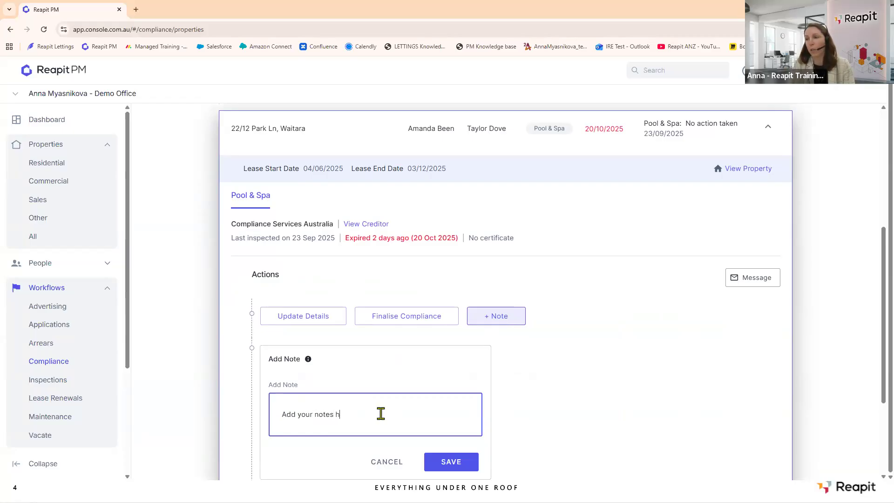
# Save the 'Add your notes here' note to the Pool & Spa timeline and expand Update Details.
pyautogui.click(471, 464)
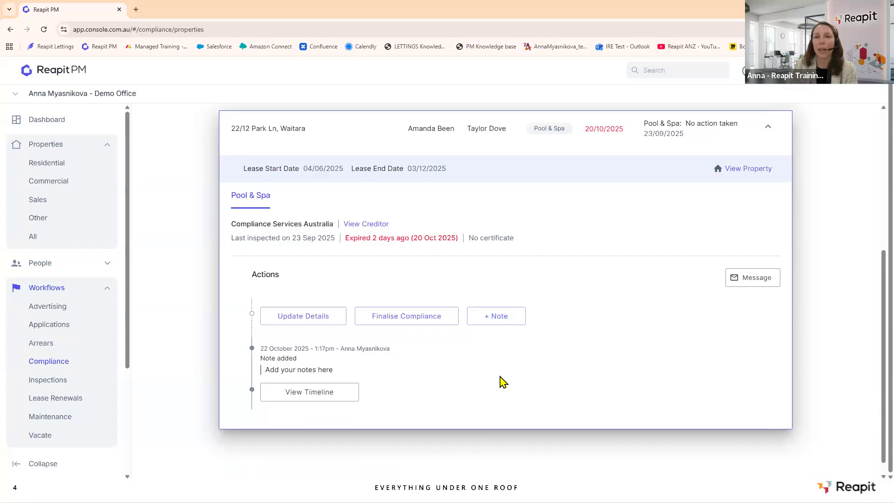
pyautogui.scroll(-1, 527, 373)
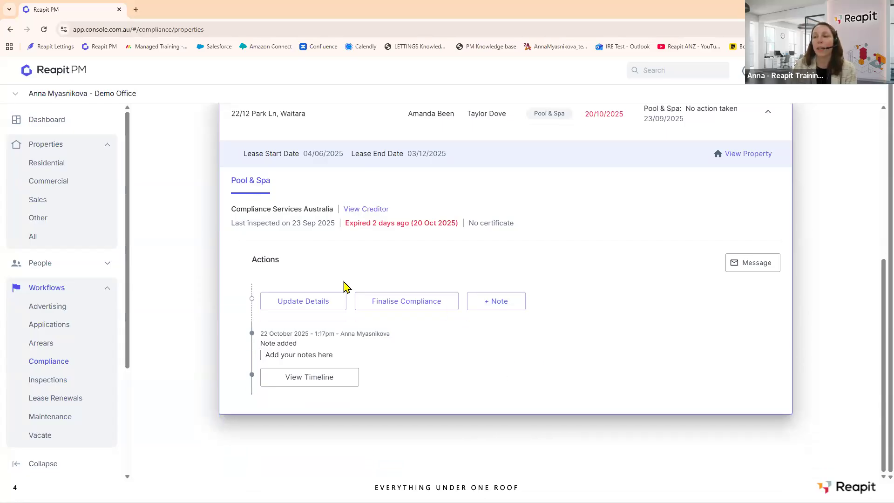
pyautogui.click(309, 306)
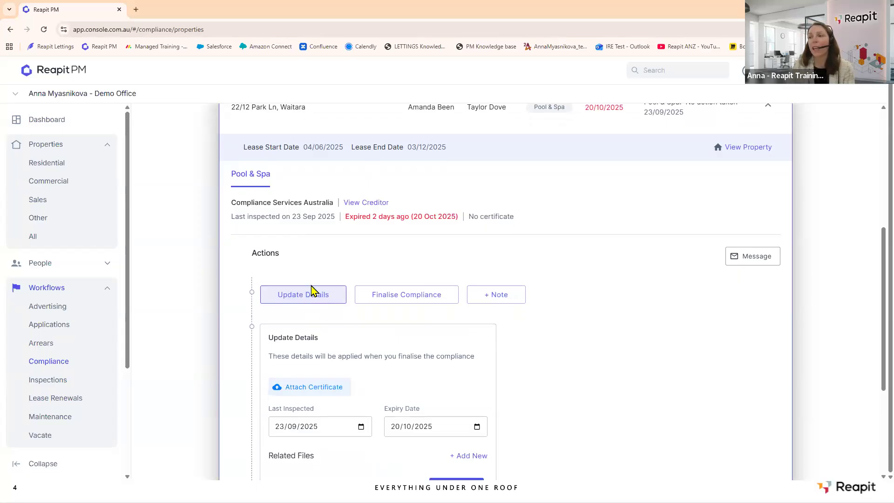
pyautogui.scroll(-2, 312, 298)
# Set Last Inspected to today (22/10/2025) and Expiry Date to 25/06/2026, then add a related file.
pyautogui.click(362, 341)
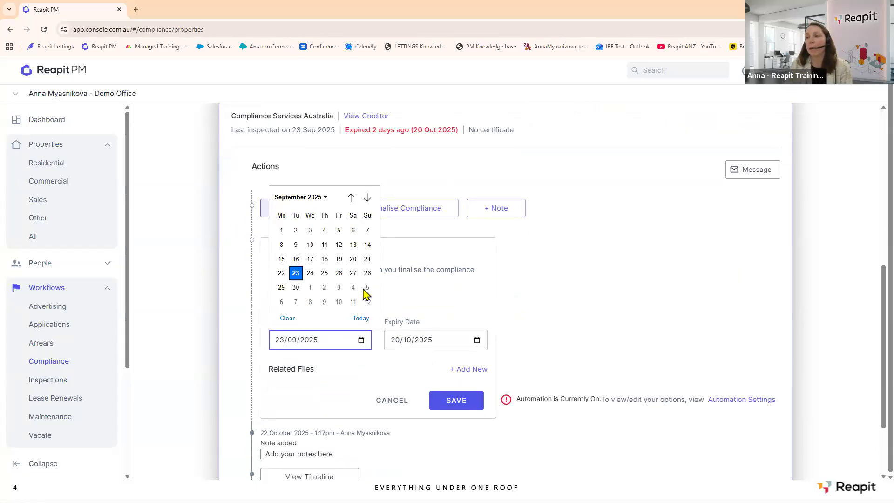
pyautogui.click(362, 318)
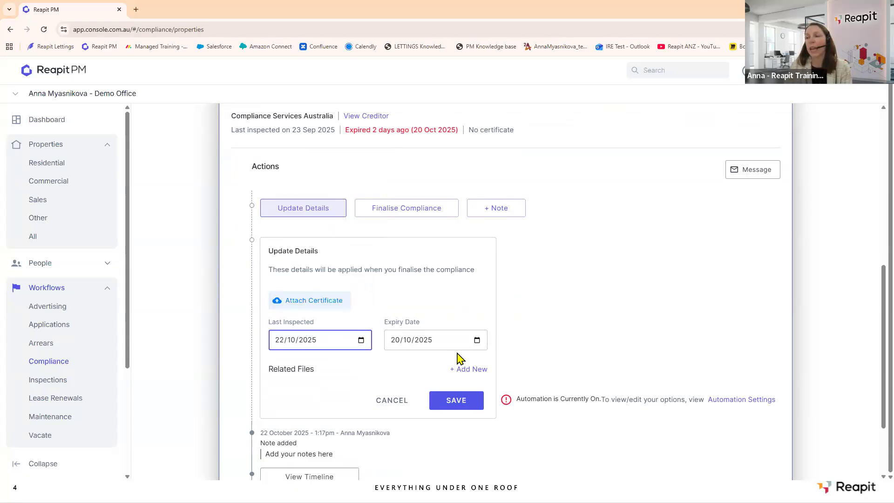
pyautogui.click(477, 340)
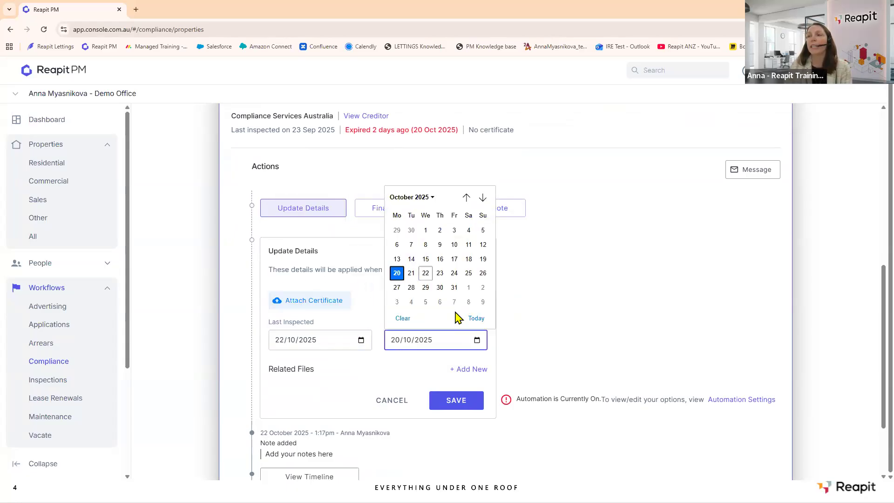
pyautogui.click(484, 198)
pyautogui.click(483, 198)
pyautogui.click(483, 197)
pyautogui.click(483, 197)
pyautogui.click(483, 198)
pyautogui.click(483, 198)
pyautogui.click(483, 198)
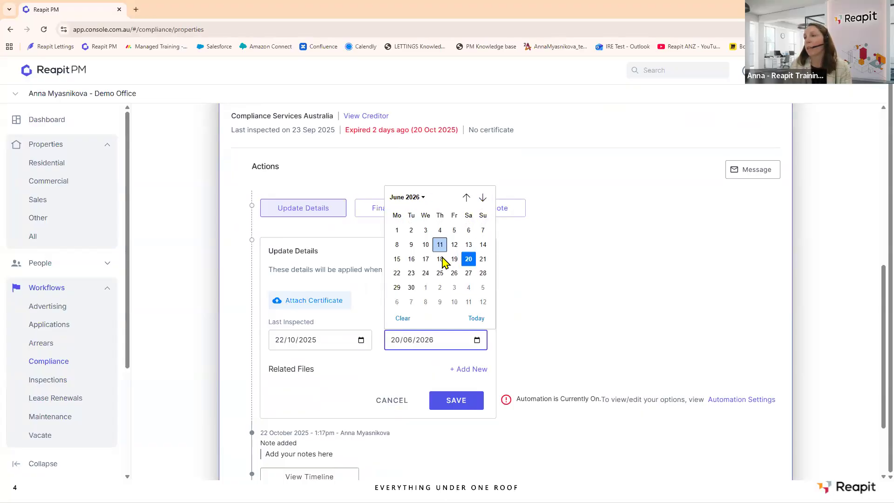
pyautogui.click(439, 275)
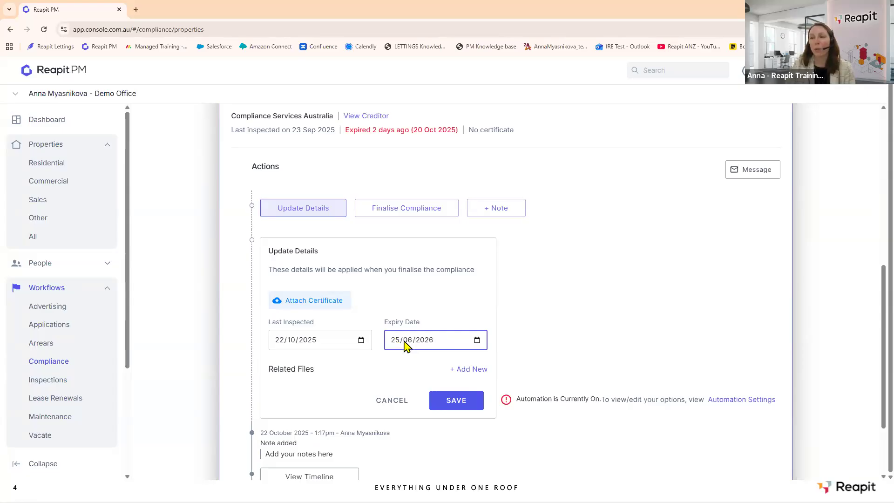
pyautogui.click(471, 371)
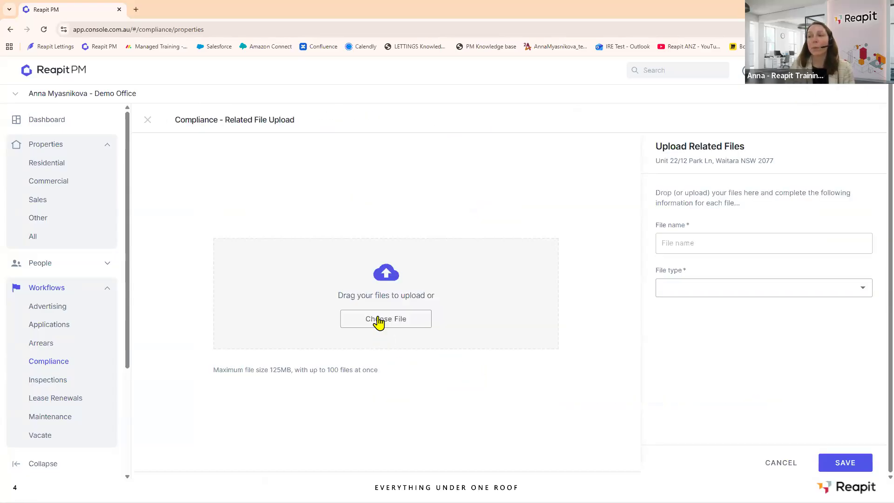
# Upload the COMPLIANCE Certificate PDF as 'Compliance Certificate' with file type Other.
pyautogui.click(379, 321)
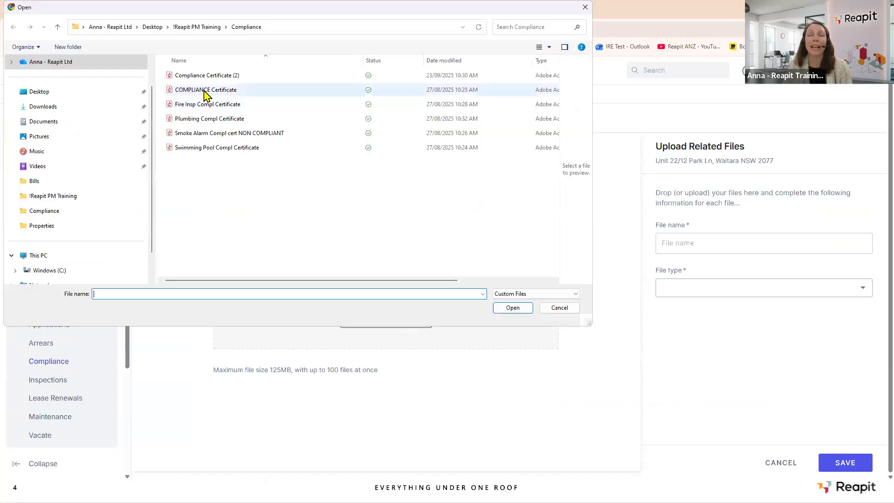
pyautogui.click(205, 93)
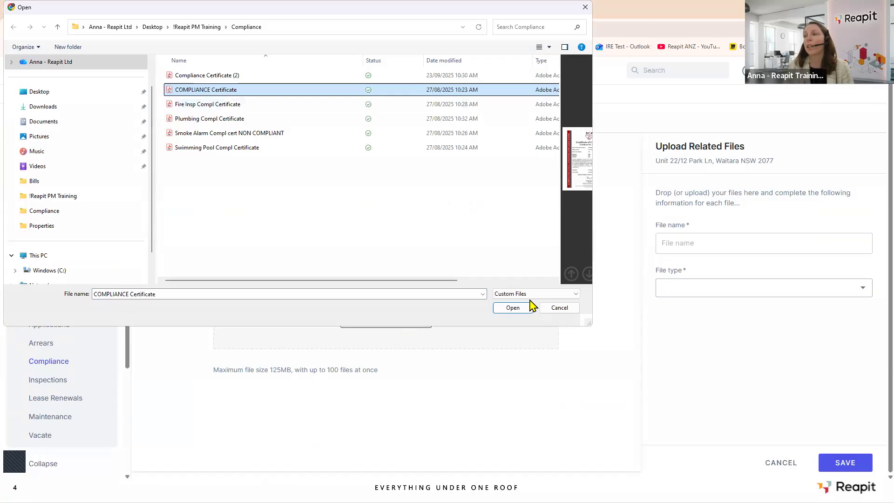
pyautogui.click(508, 309)
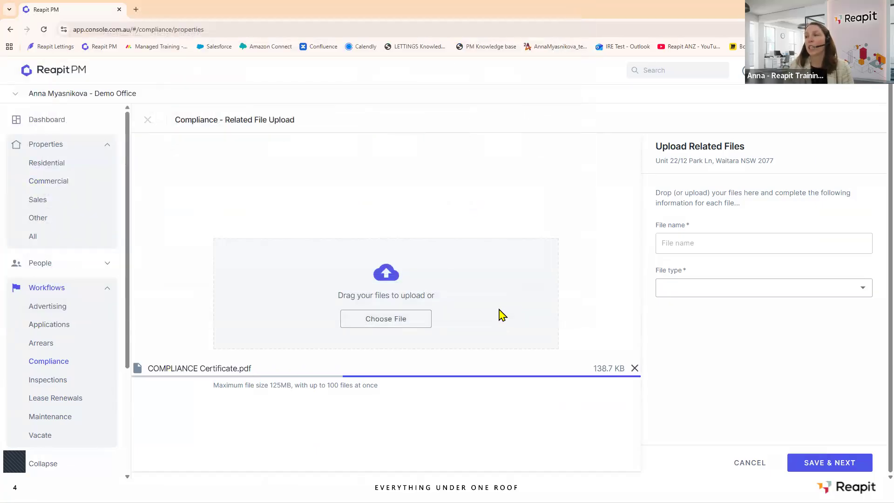
pyautogui.click(694, 242)
pyautogui.click(725, 265)
pyautogui.keyDown('shift'); pyautogui.click(735, 242); pyautogui.keyUp('shift')
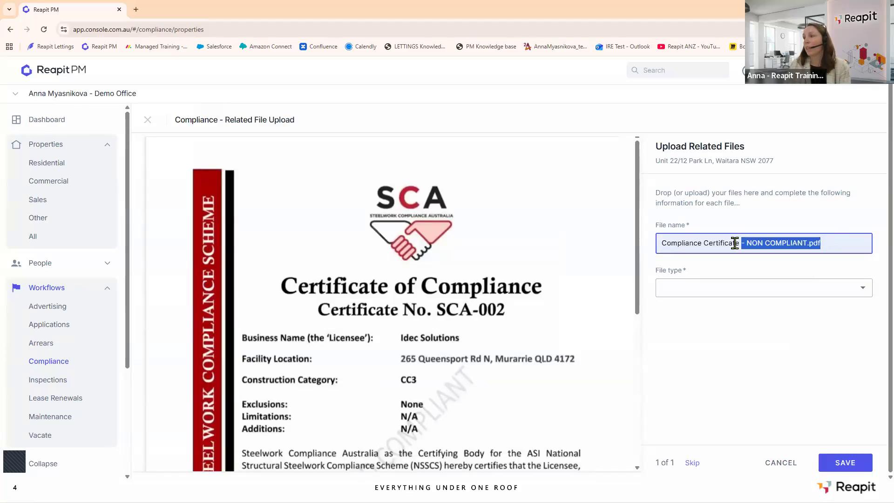
pyautogui.press('BackSpace')
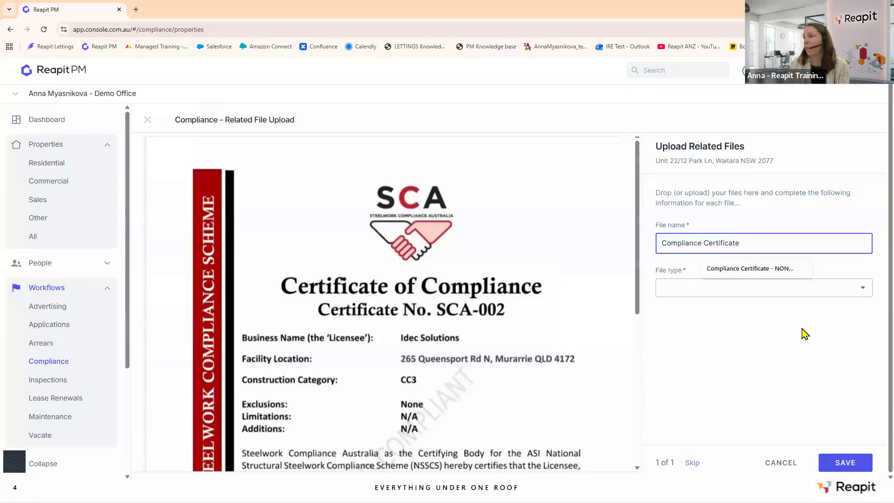
pyautogui.click(831, 338)
pyautogui.click(866, 294)
pyautogui.click(671, 320)
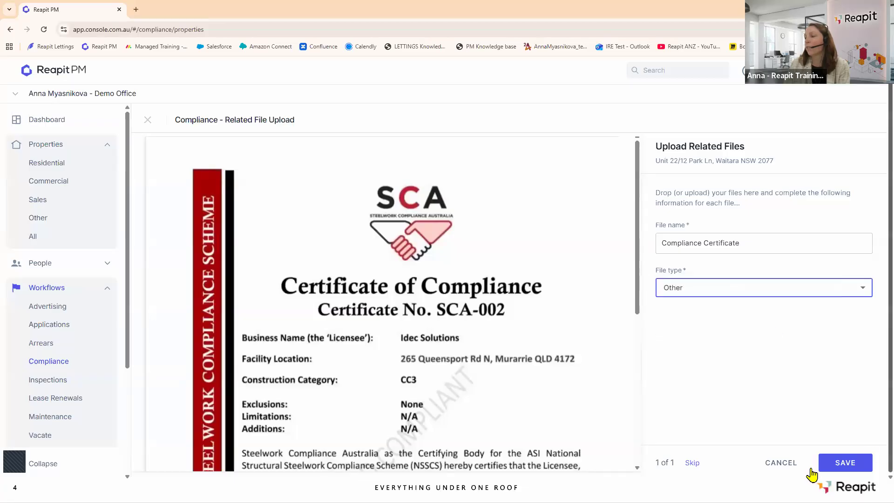
pyautogui.click(847, 463)
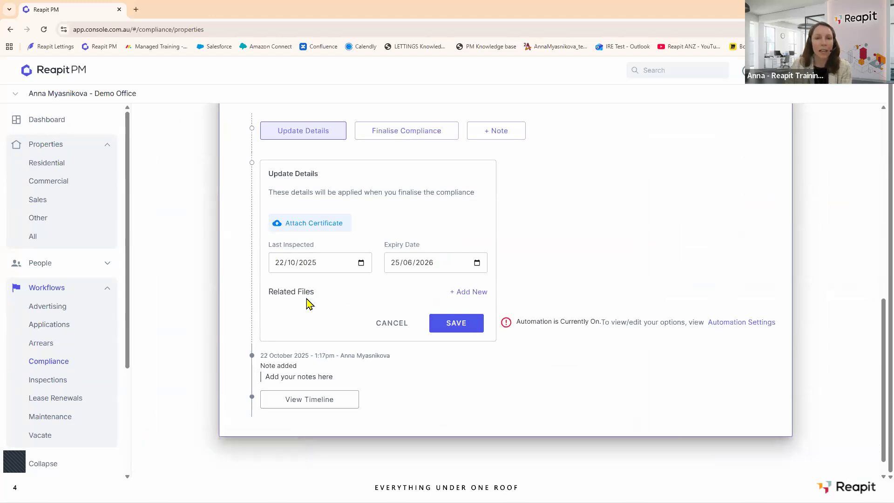
# Finalise compliance, then change the expiry year to 2026 (20/10/2026) and save the details.
pyautogui.scroll(2, 305, 284)
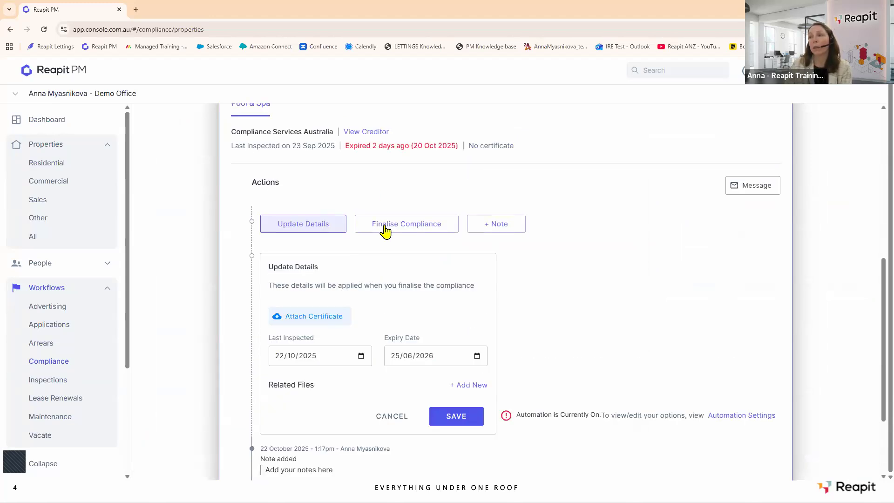
pyautogui.click(389, 230)
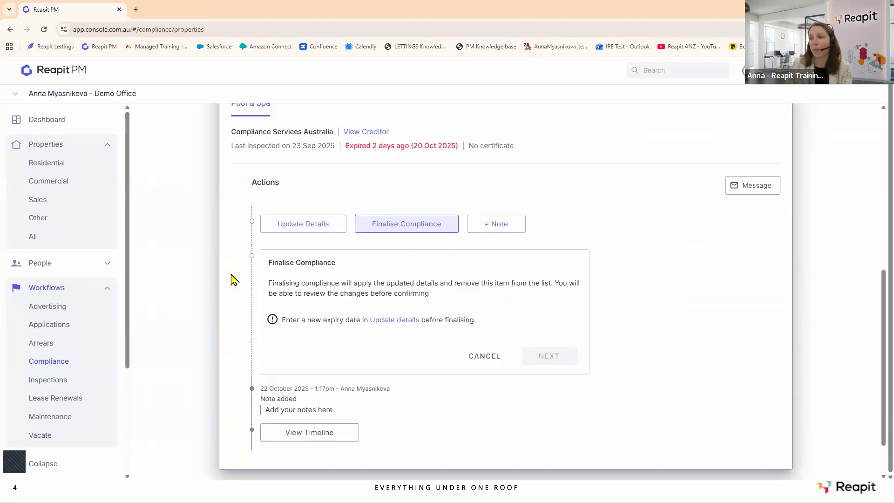
pyautogui.click(386, 321)
pyautogui.click(424, 357)
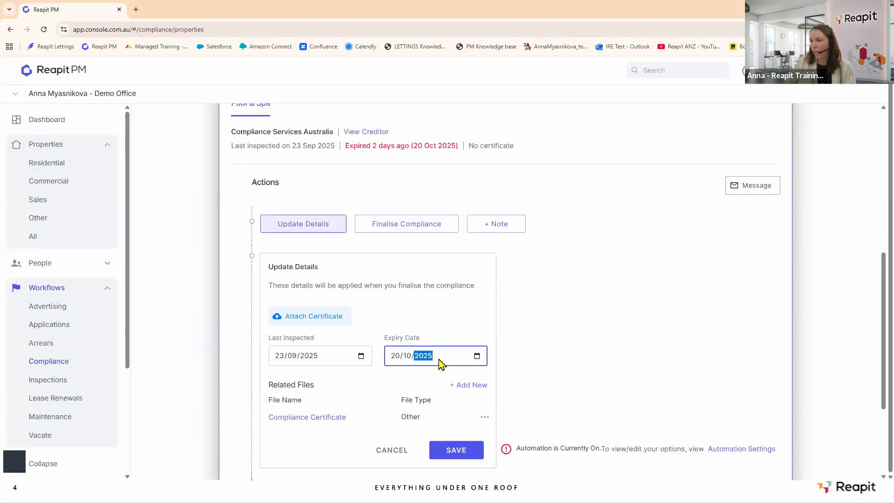
pyautogui.click(436, 373)
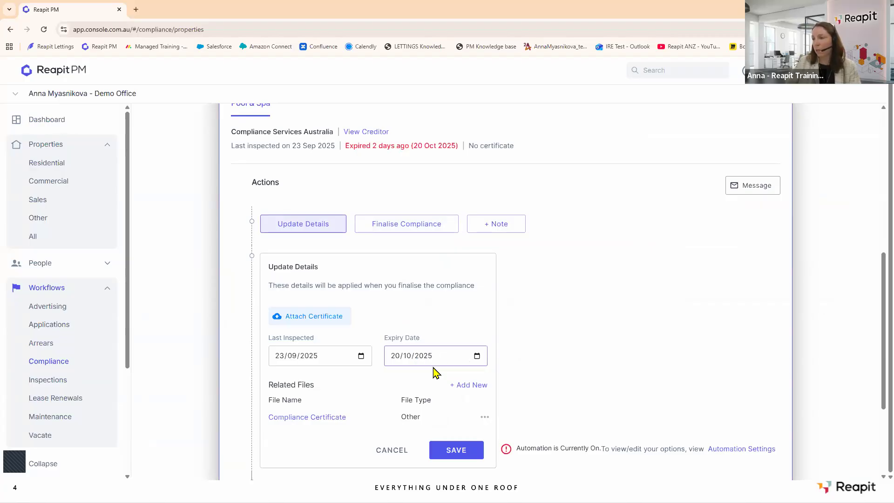
pyautogui.click(458, 359)
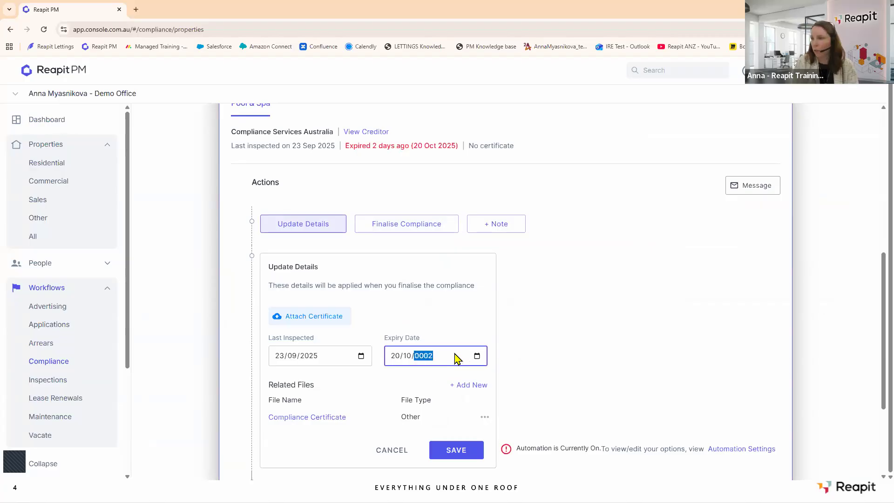
pyautogui.press('BackSpace')
pyautogui.write('2026')
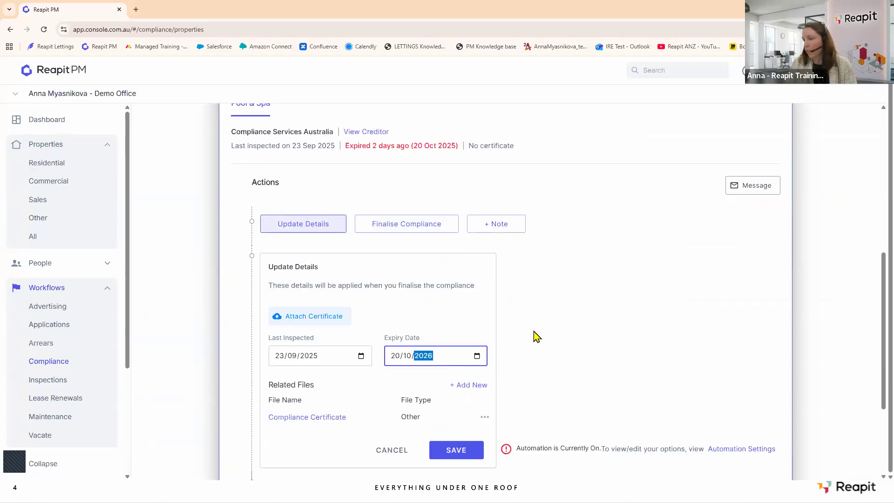
pyautogui.click(456, 449)
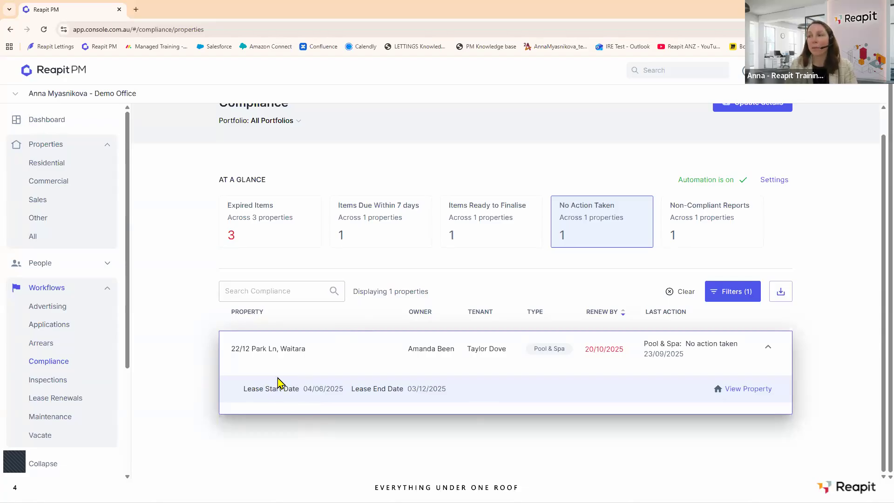
# Filter to Ready to finalise and open the Cherrybrook smoke alarm item's Update Details.
pyautogui.click(463, 219)
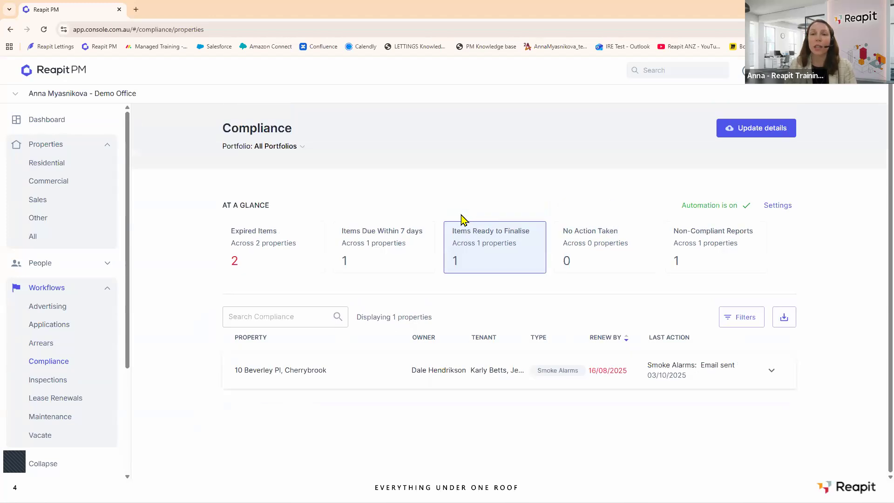
pyautogui.click(435, 373)
pyautogui.scroll(-6, 434, 370)
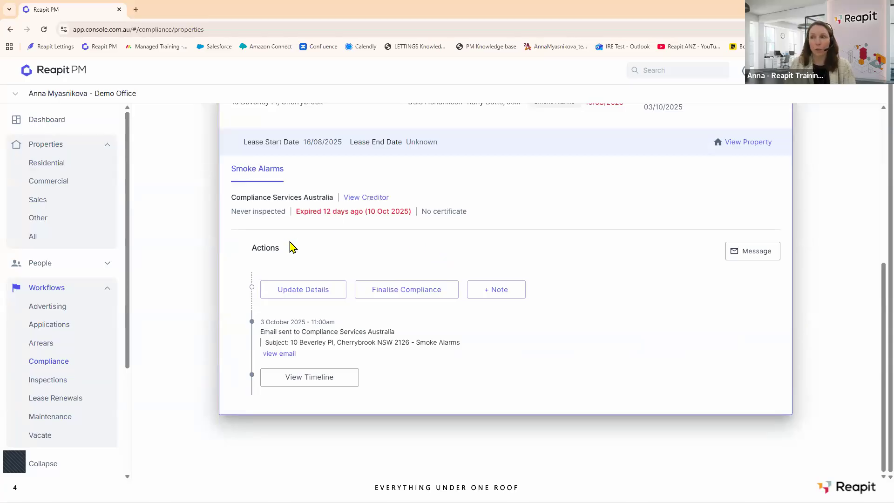
pyautogui.click(323, 293)
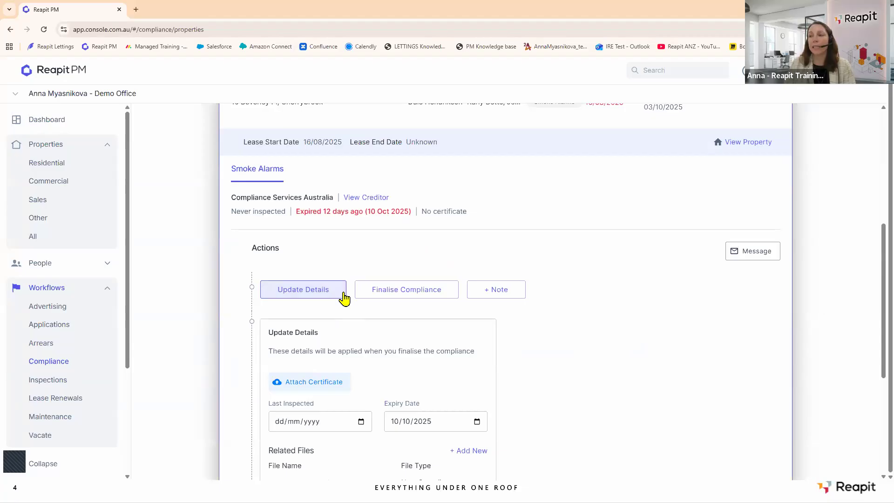
# Set Last Inspected to 20/10/2025, clear the Expiry Date, and add a related file.
pyautogui.scroll(-4, 342, 294)
pyautogui.click(361, 235)
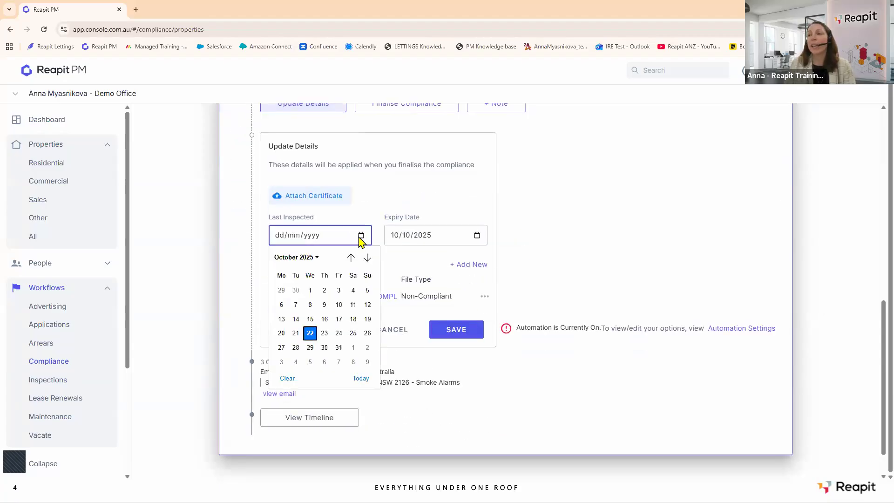
pyautogui.click(282, 333)
pyautogui.click(477, 235)
pyautogui.click(402, 378)
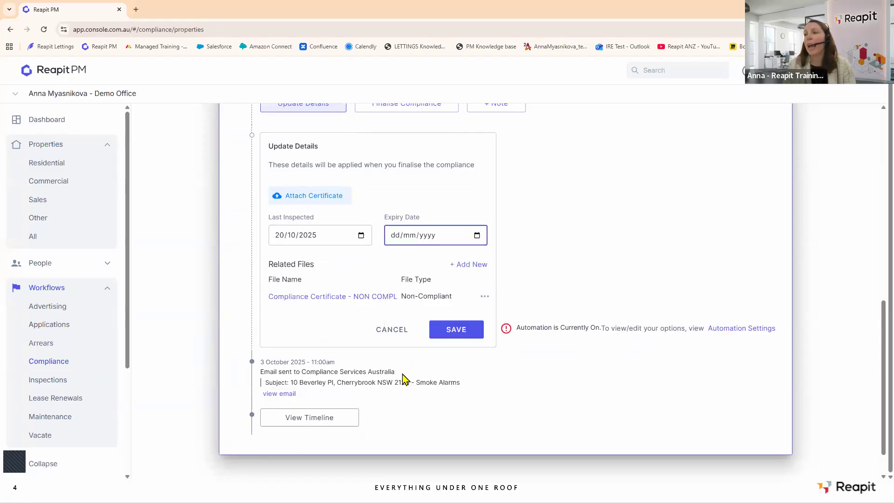
pyautogui.click(467, 264)
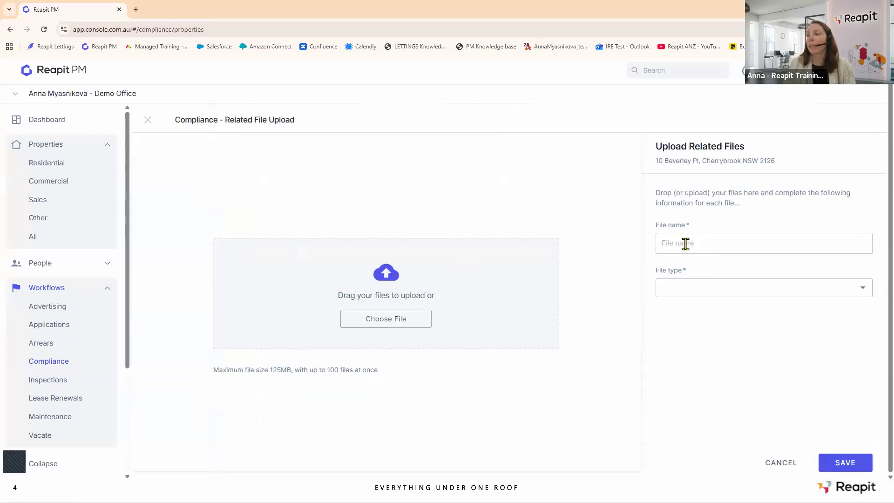
# Attach the Smoke Alarm NON COMPLIANT PDF under its suggested name as a Non-Compliant Report.
pyautogui.click(403, 321)
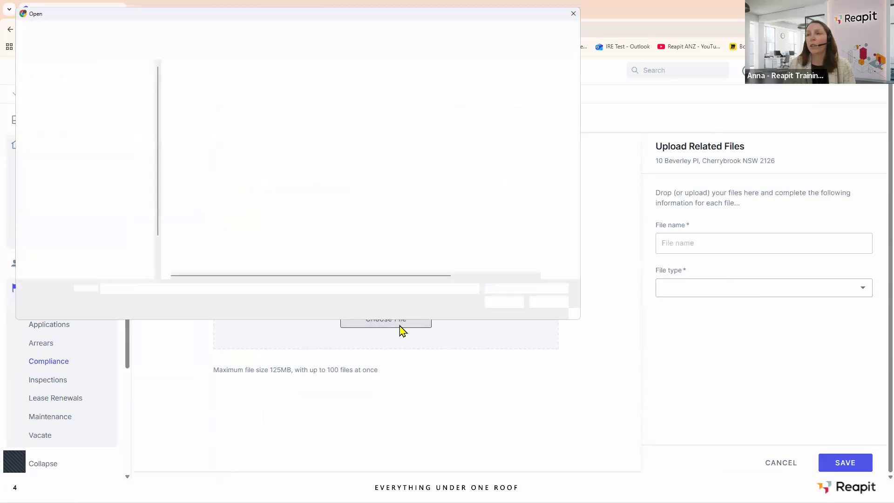
pyautogui.click(247, 133)
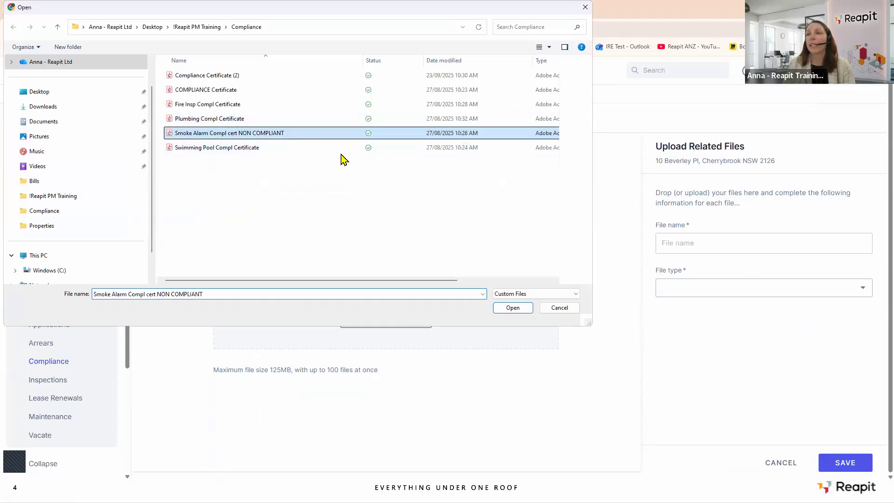
pyautogui.click(511, 309)
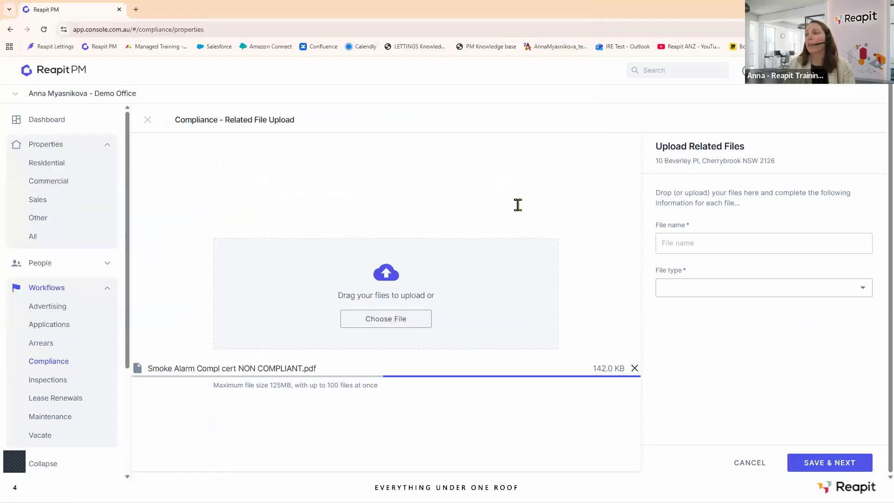
pyautogui.click(701, 245)
pyautogui.click(729, 275)
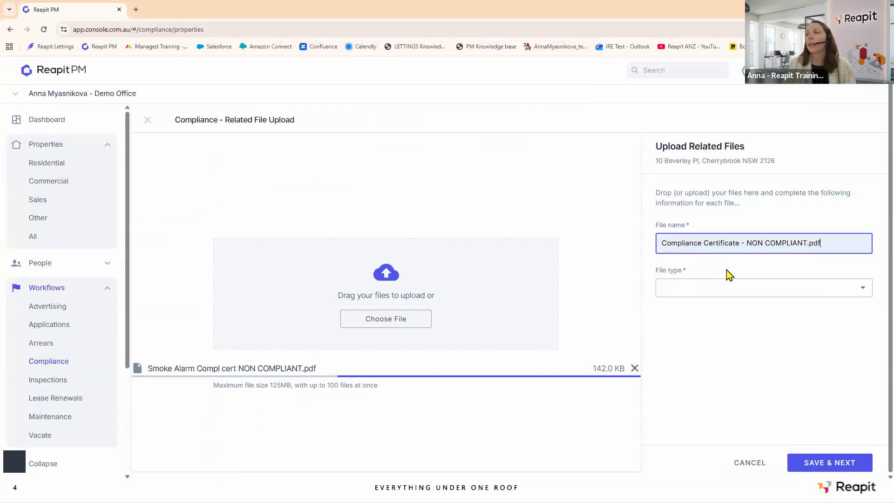
pyautogui.click(681, 286)
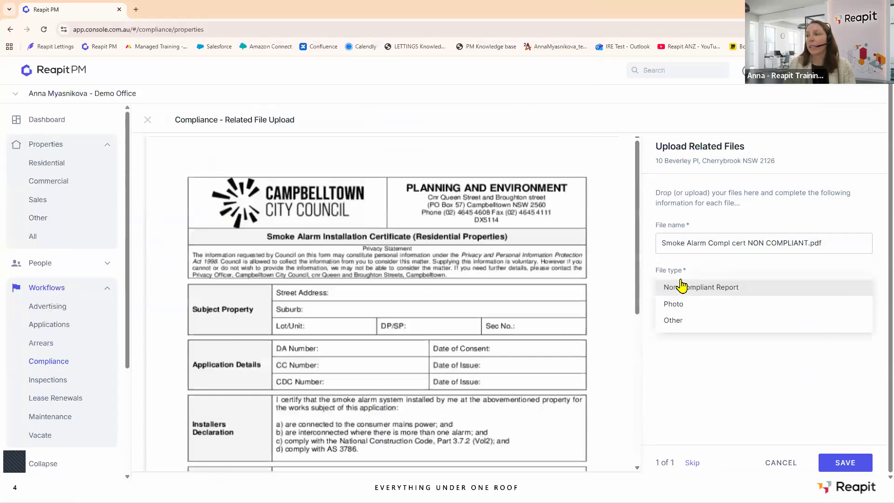
pyautogui.click(703, 288)
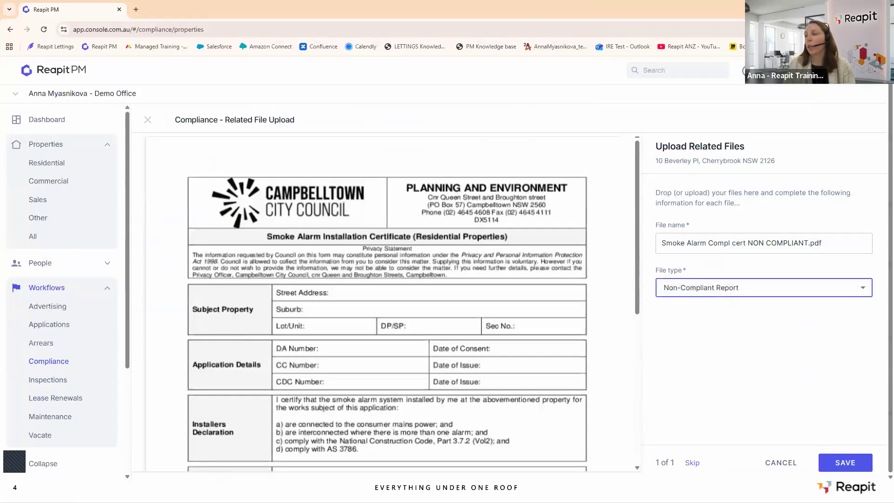
pyautogui.click(845, 464)
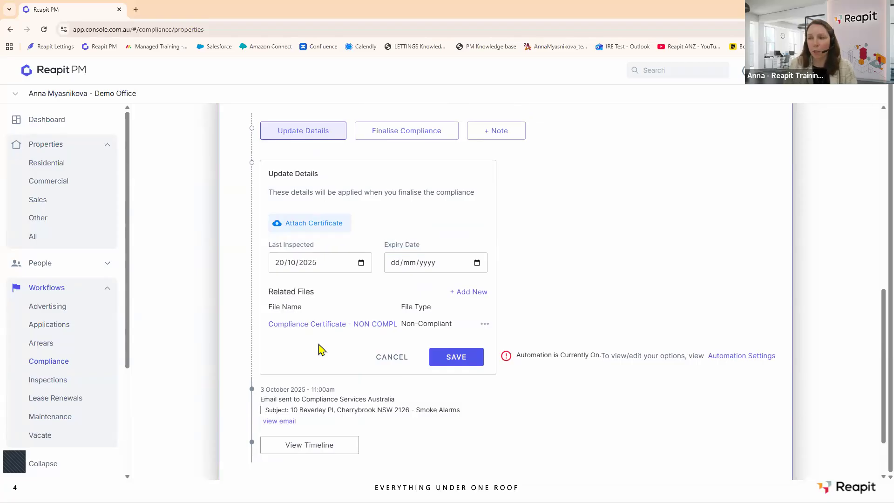
pyautogui.scroll(6, 456, 347)
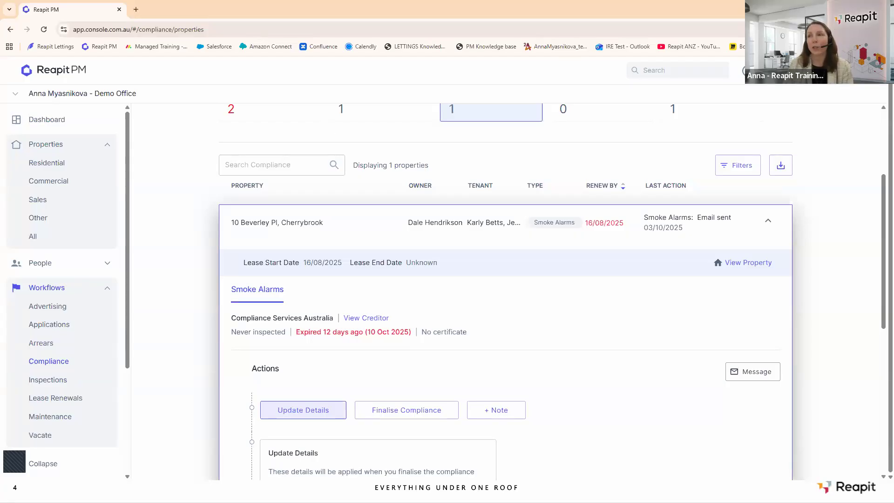
pyautogui.scroll(3, 407, 347)
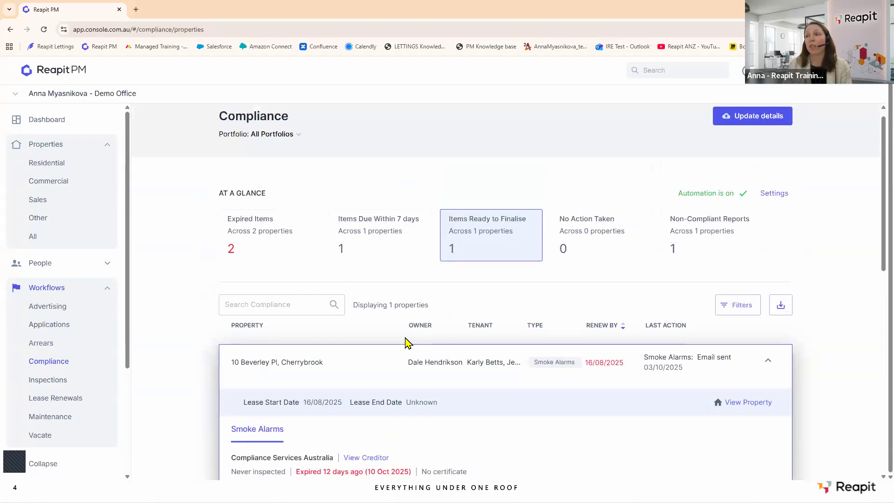
pyautogui.click(255, 234)
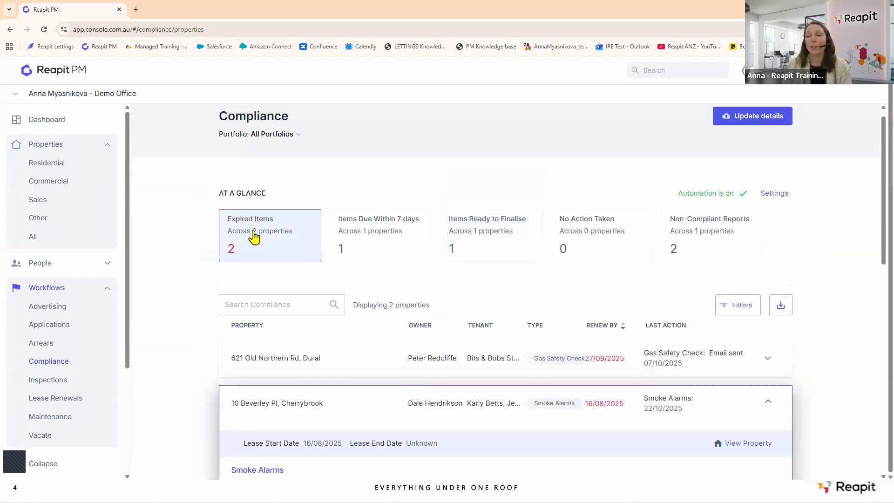
pyautogui.scroll(-2, 256, 233)
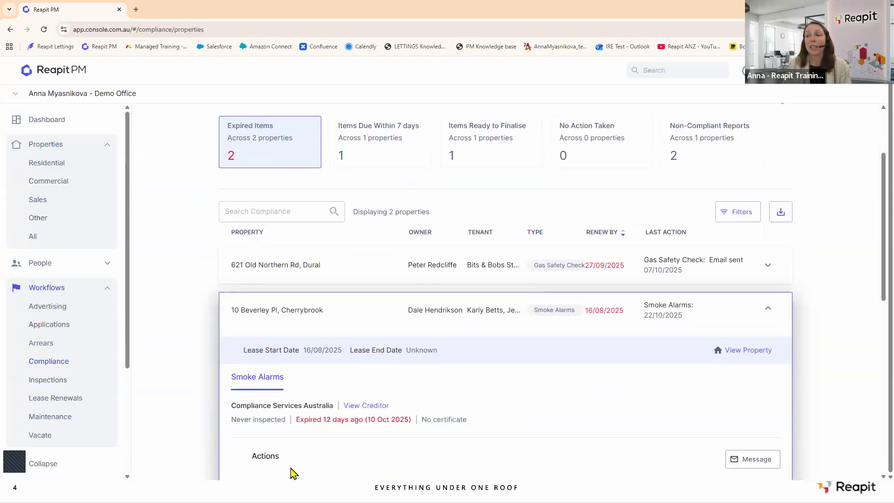
pyautogui.scroll(3, 326, 345)
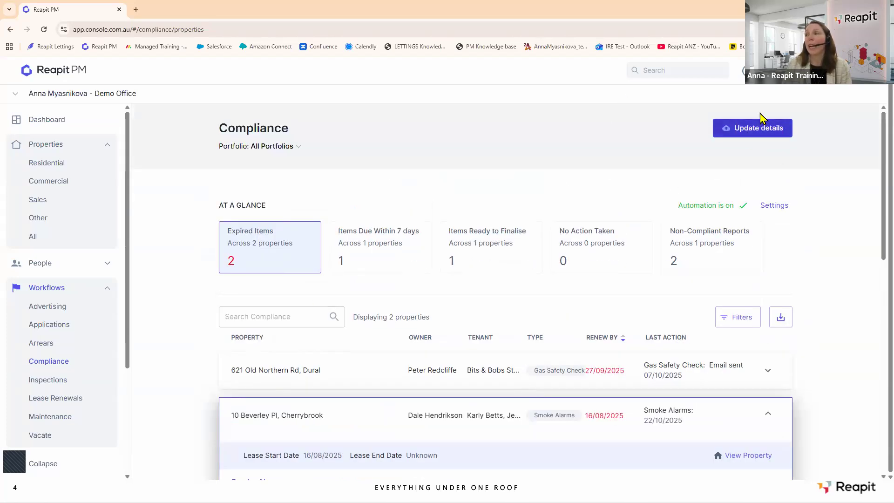
# Bulk-upload the COMPLIANCE, Plumbing and Swimming Pool certificate PDFs together.
pyautogui.click(763, 138)
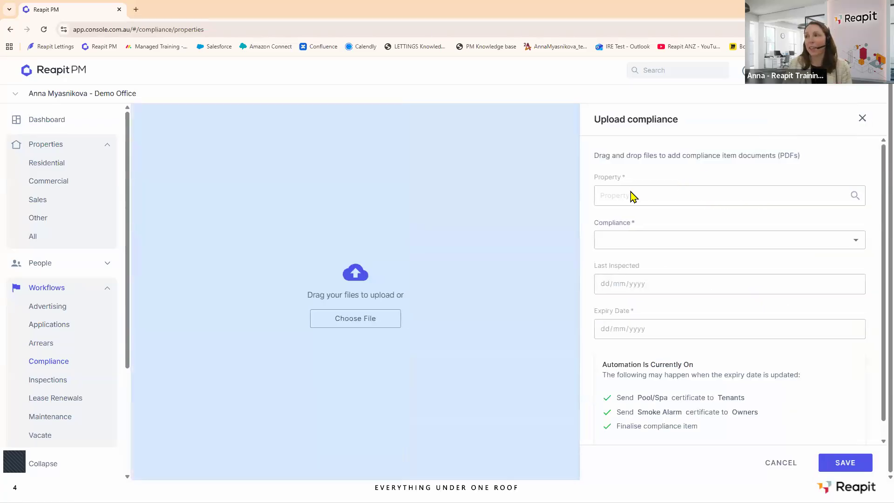
pyautogui.click(362, 328)
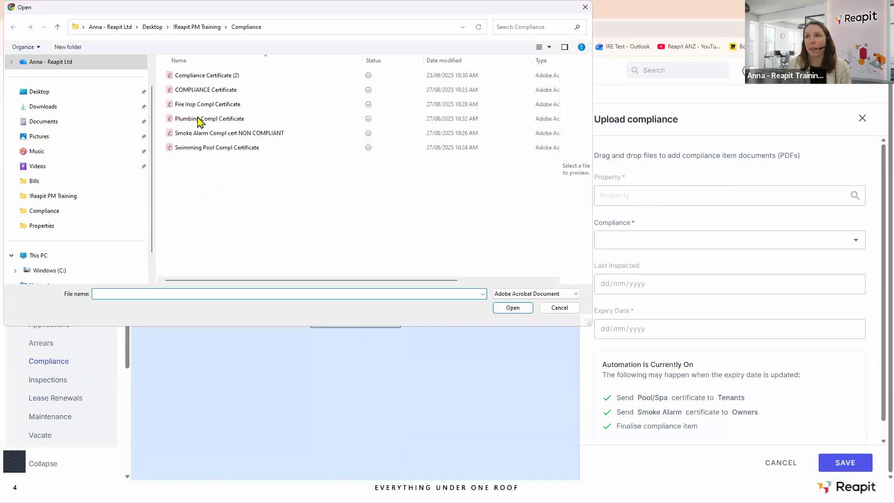
pyautogui.click(206, 91)
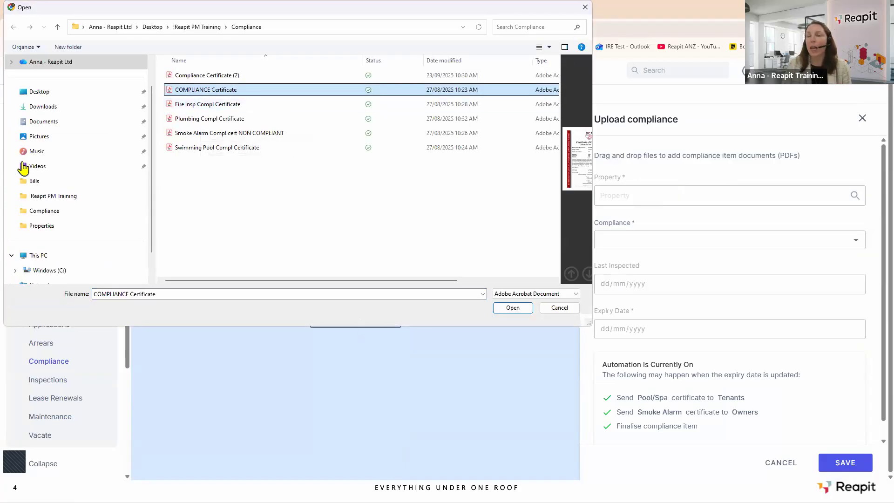
pyautogui.keyDown('ctrl'); pyautogui.click(212, 122); pyautogui.keyUp('ctrl')
pyautogui.keyDown('ctrl'); pyautogui.click(197, 149); pyautogui.keyUp('ctrl')
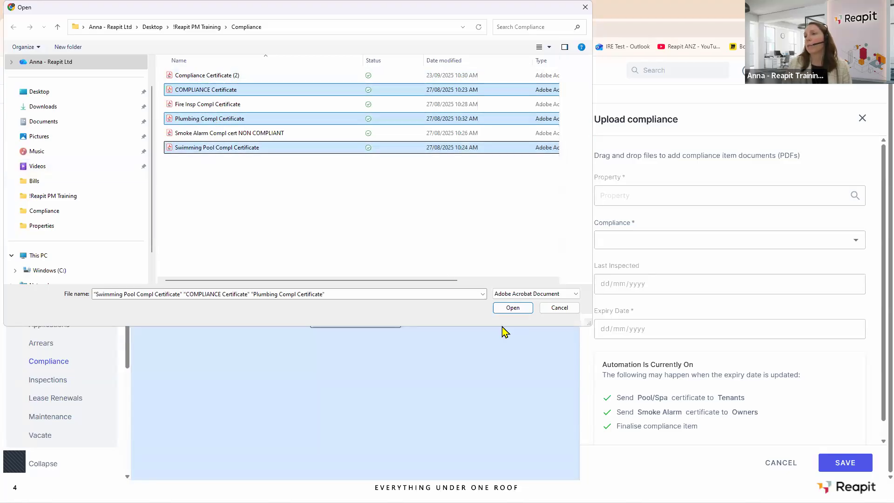
pyautogui.click(512, 308)
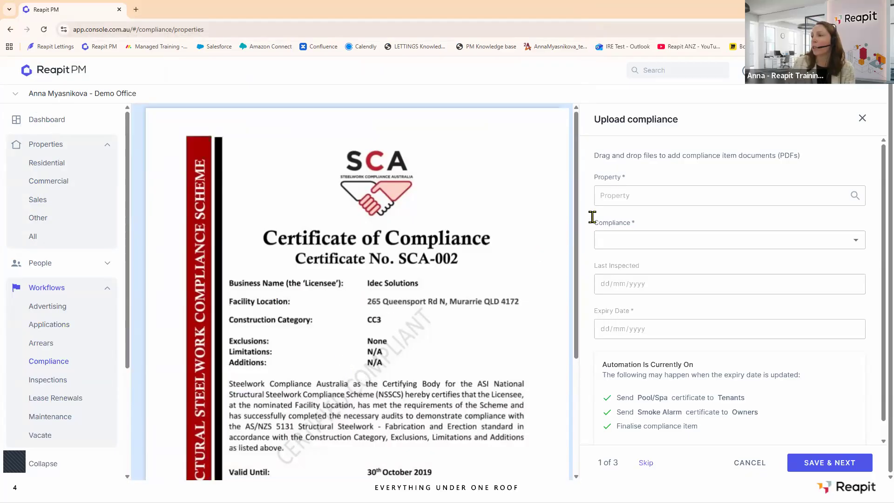
pyautogui.click(613, 195)
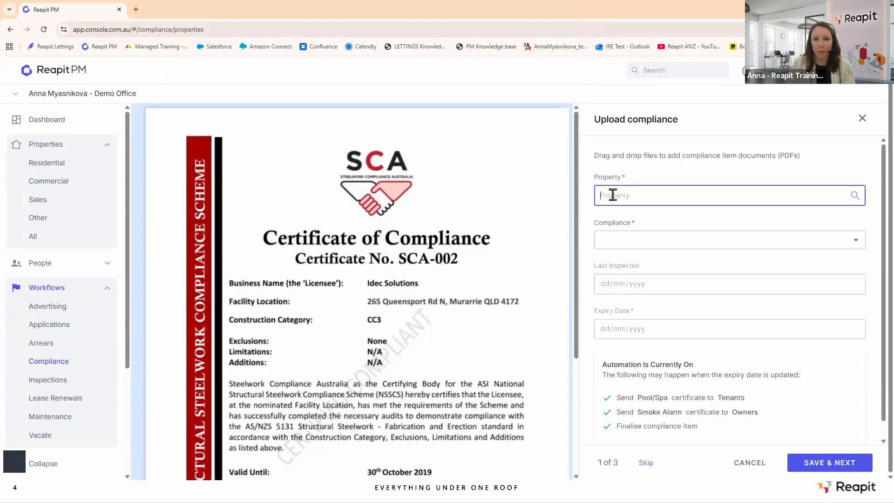
pyautogui.write('5/89')
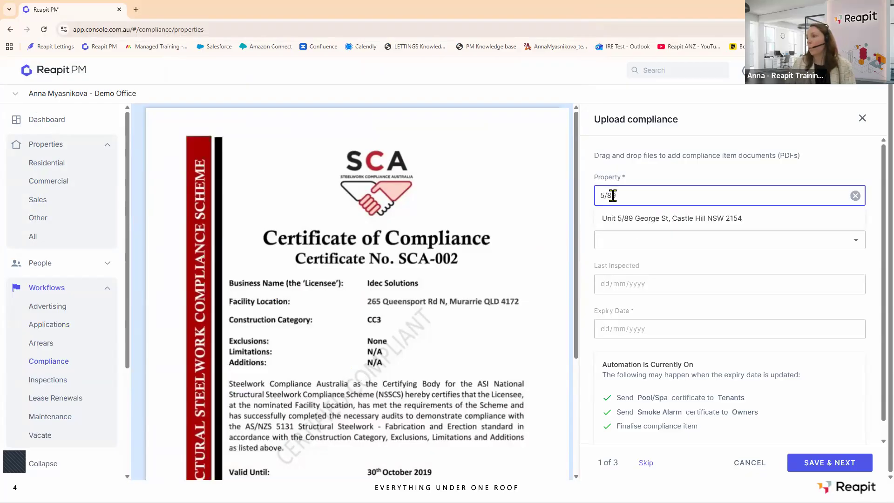
pyautogui.click(635, 219)
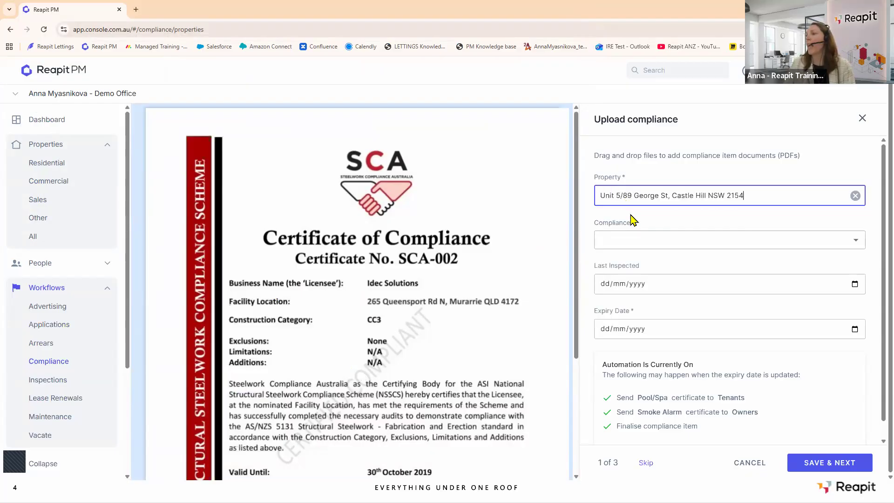
pyautogui.click(652, 240)
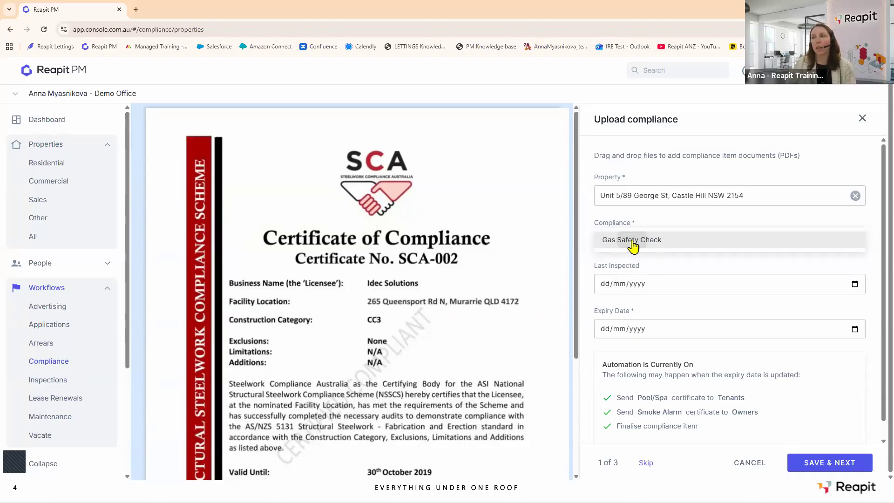
pyautogui.click(634, 241)
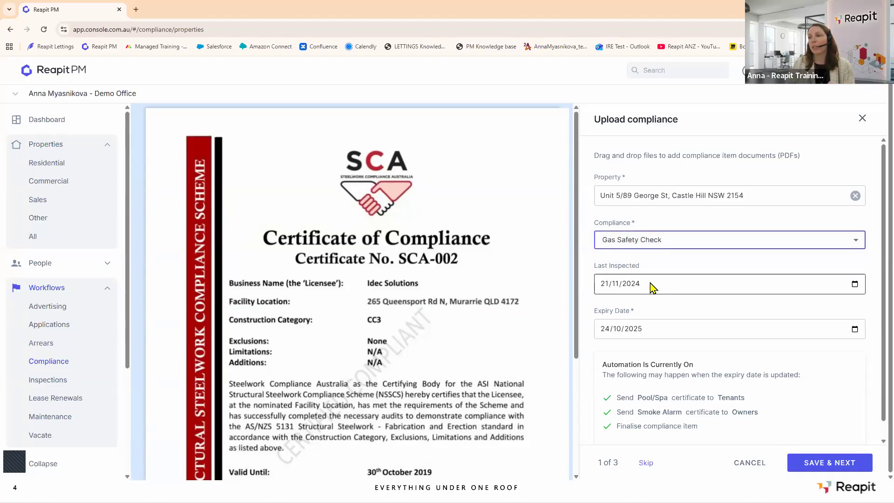
# Set last inspected to today and expiry to 24/10/2026, then save and move to certificate 2.
pyautogui.click(841, 286)
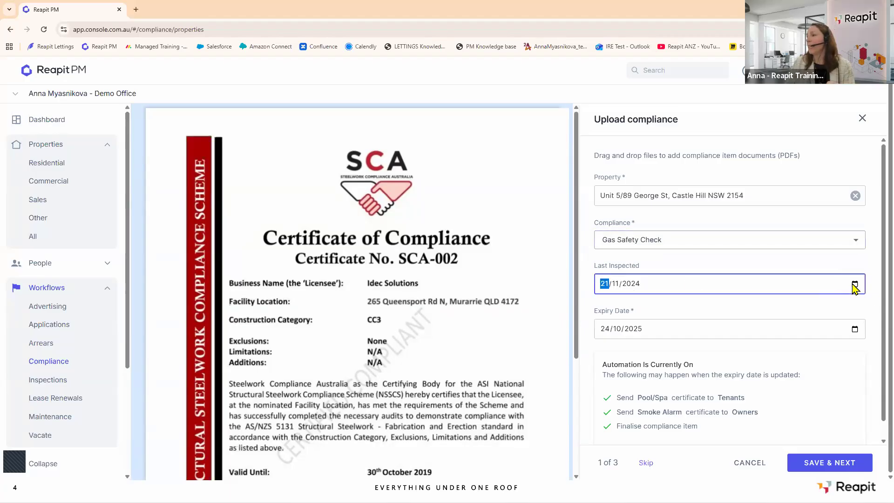
pyautogui.click(855, 284)
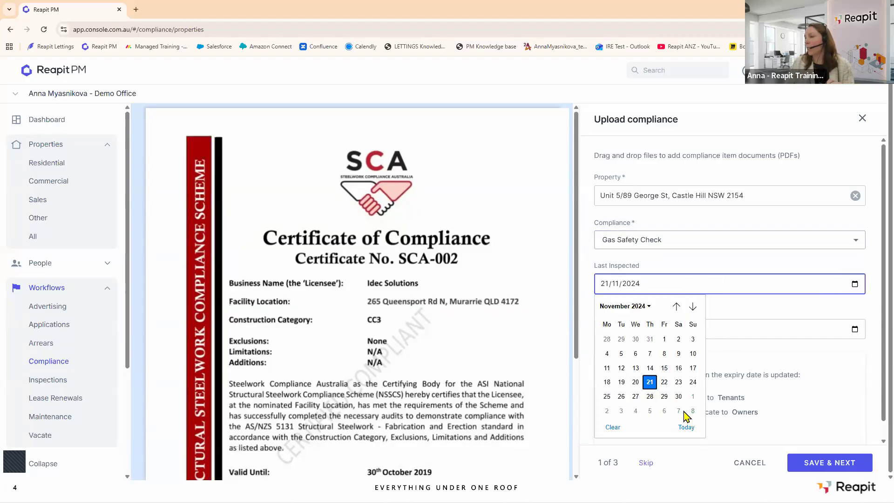
pyautogui.click(686, 428)
pyautogui.click(643, 334)
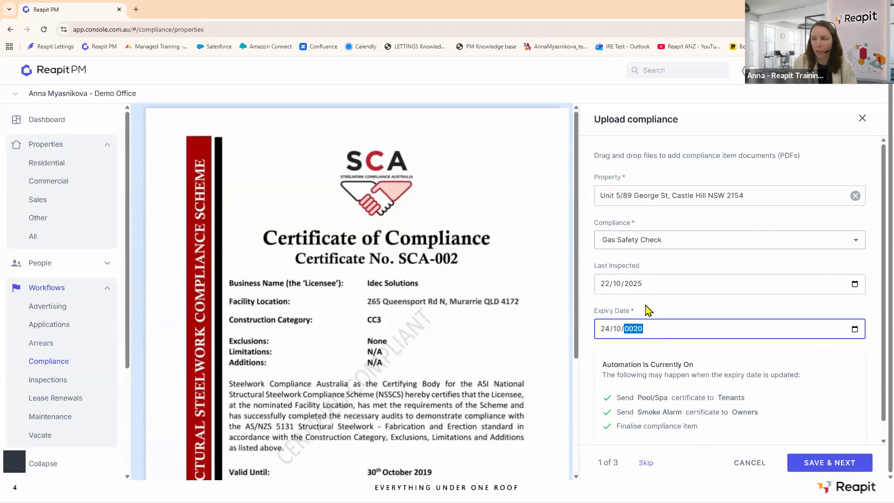
pyautogui.click(661, 308)
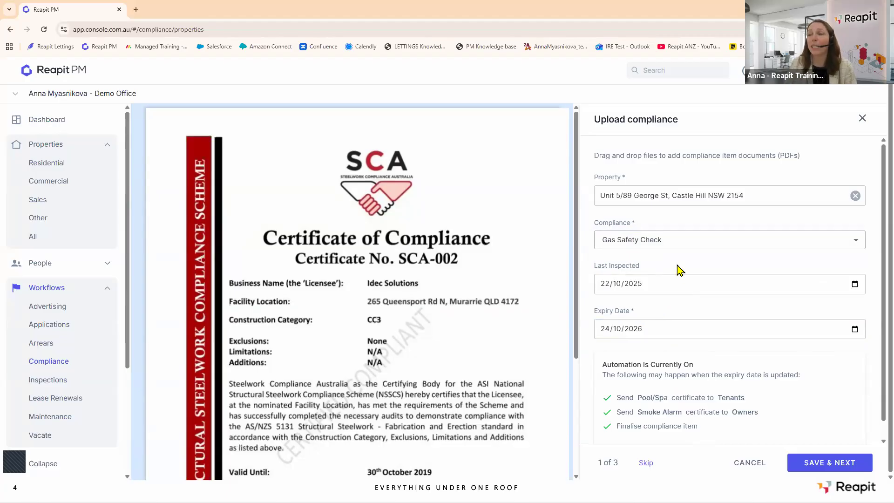
pyautogui.scroll(-1, 681, 270)
pyautogui.click(828, 464)
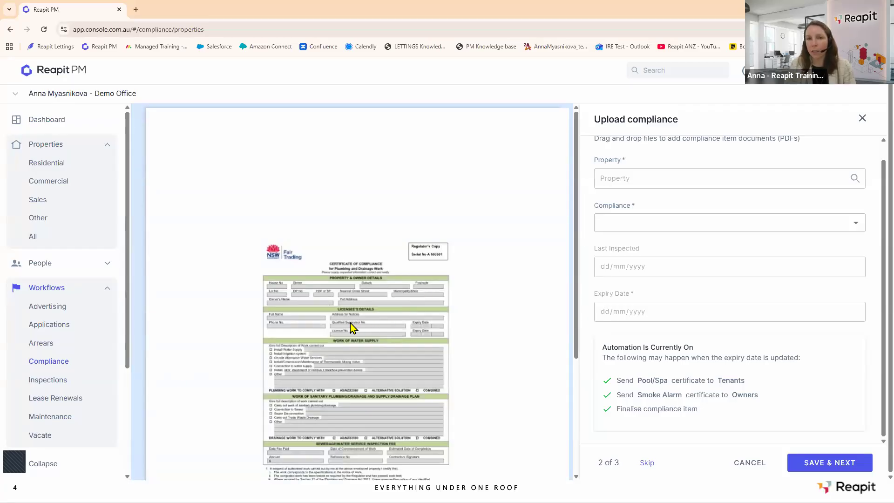
# Try searching a property for the plumbing certificate, then skip it without saving.
pyautogui.click(635, 177)
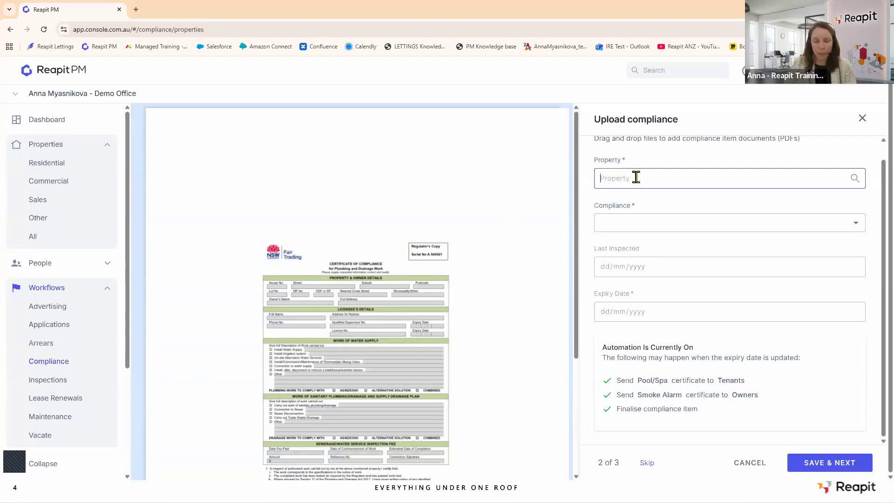
pyautogui.write('5 pur')
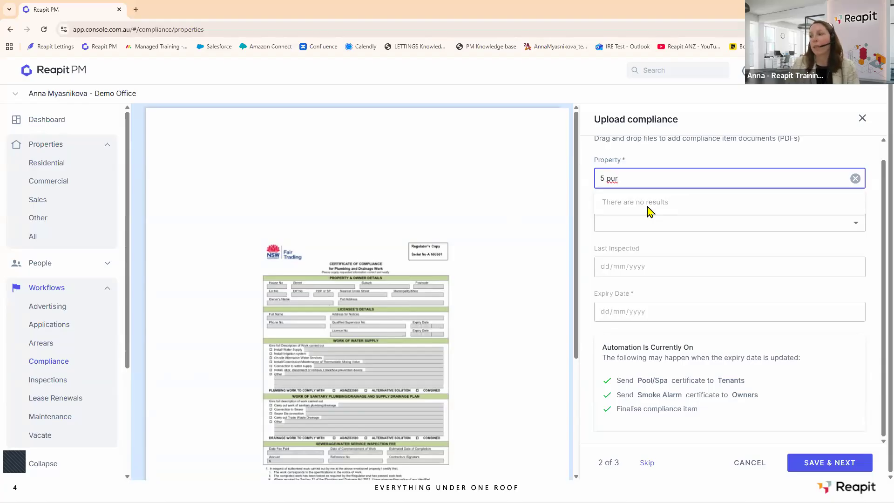
pyautogui.click(646, 464)
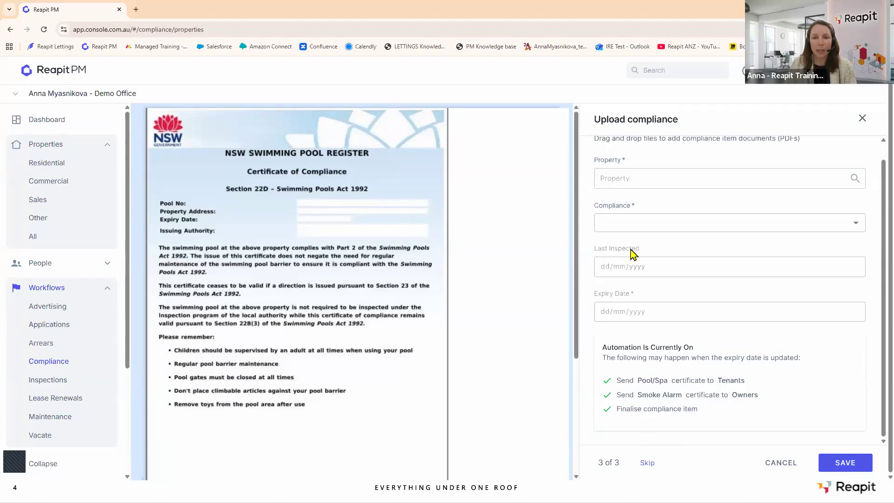
pyautogui.click(648, 174)
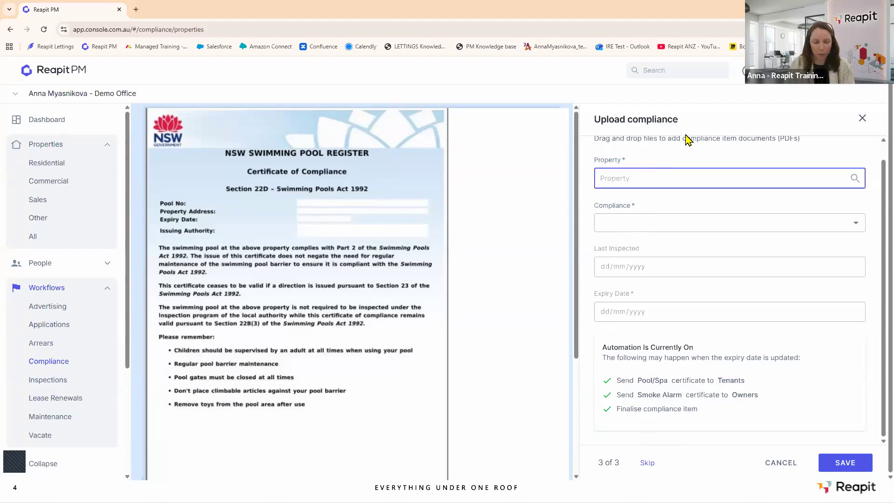
pyautogui.write('10')
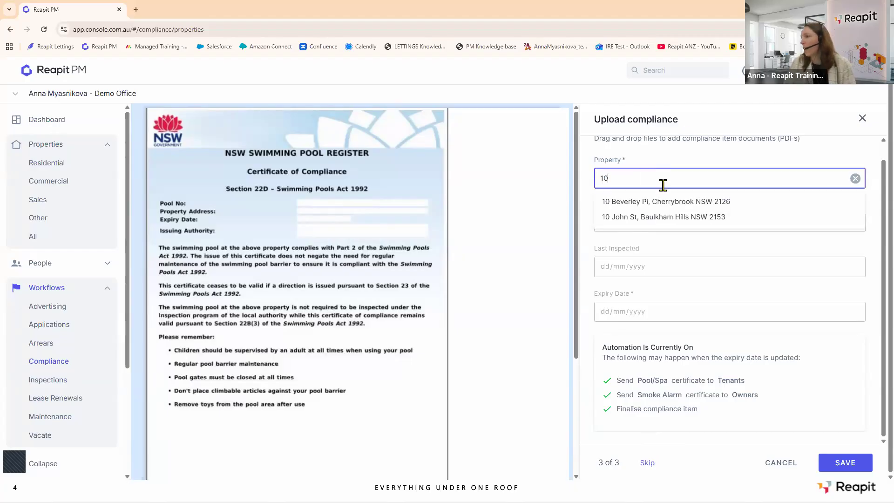
pyautogui.click(660, 201)
pyautogui.click(678, 229)
pyautogui.click(663, 228)
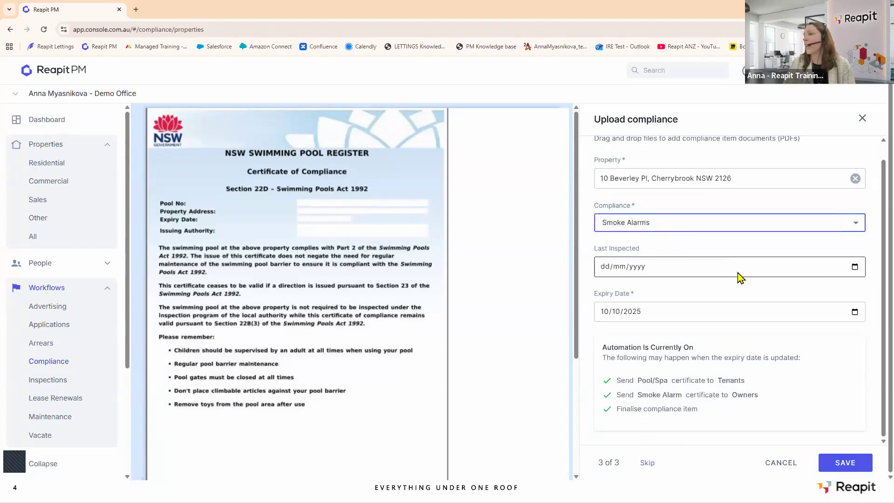
# Enter last inspected 22/10/2025, change the expiry year to 2026, and save the item.
pyautogui.click(706, 274)
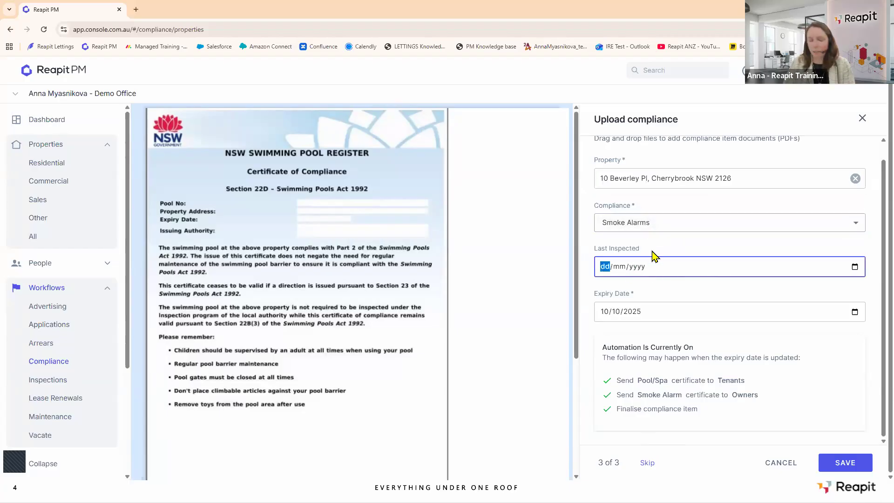
pyautogui.write('2')
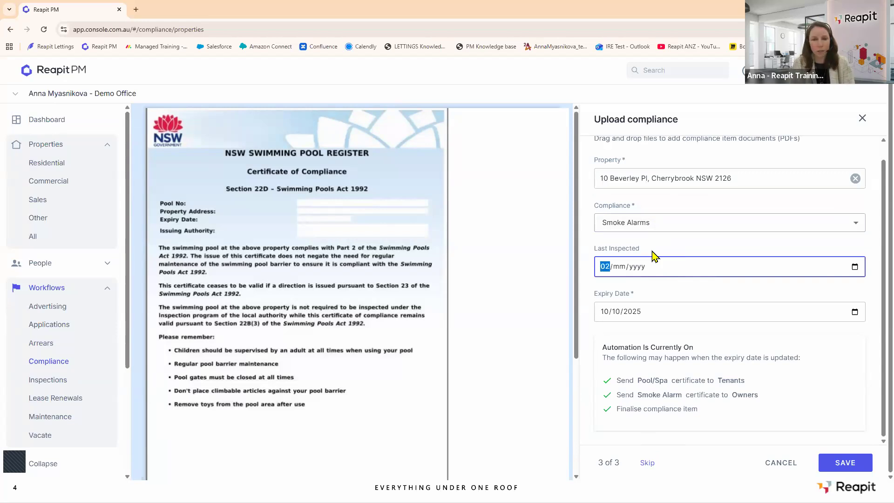
pyautogui.write('2/')
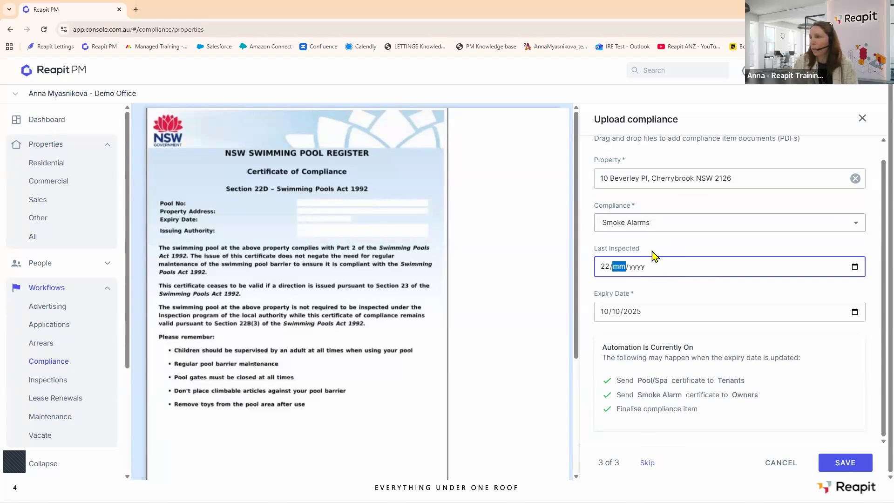
pyautogui.write('10/2025')
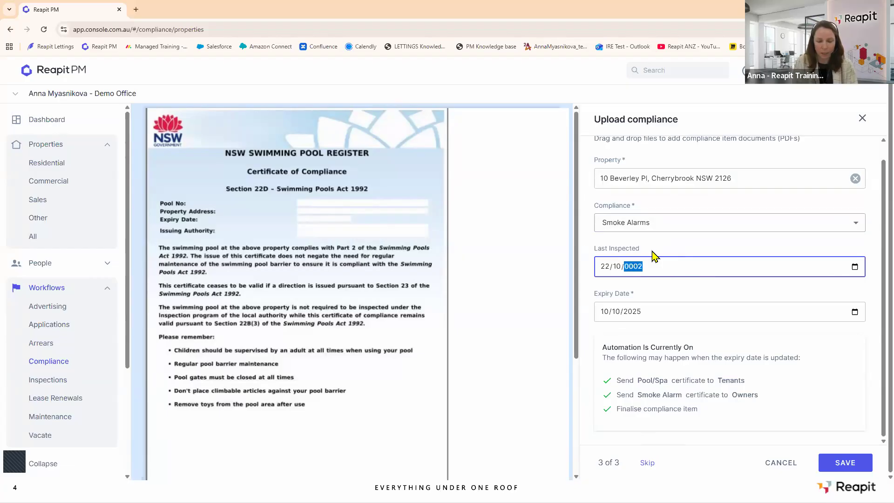
pyautogui.press('Tab')
pyautogui.click(642, 312)
pyautogui.write('20')
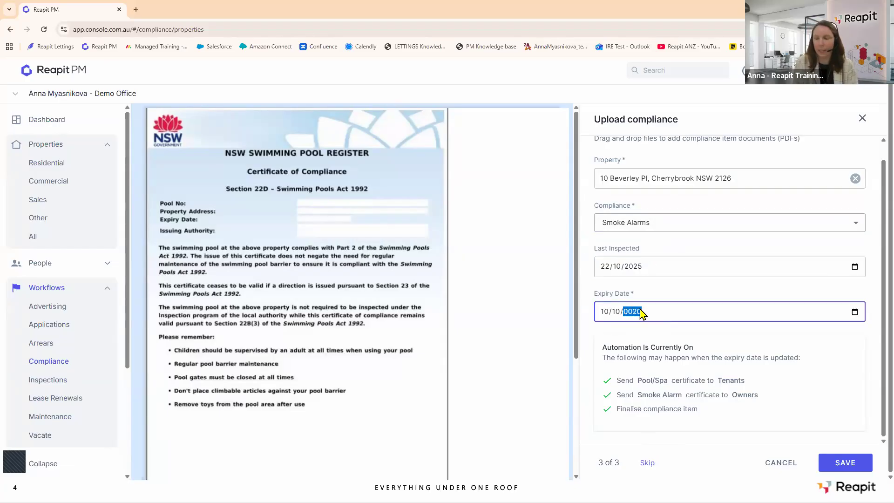
pyautogui.write('26')
pyautogui.click(820, 344)
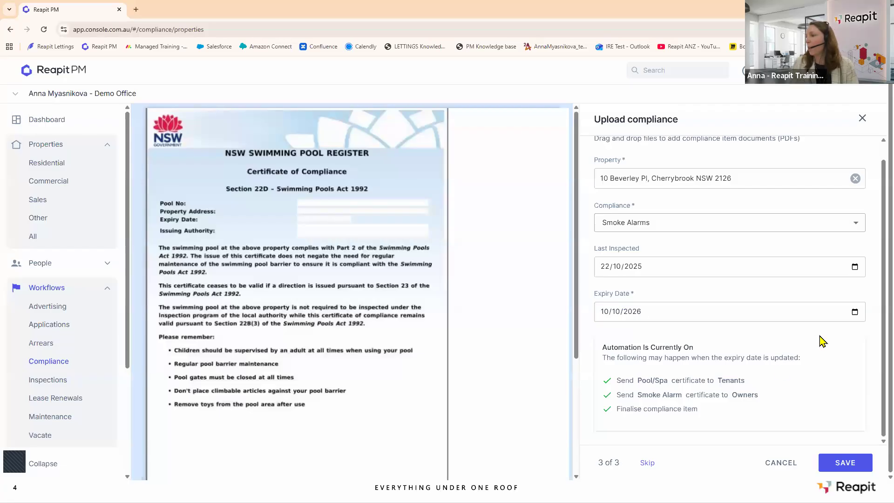
pyautogui.click(846, 463)
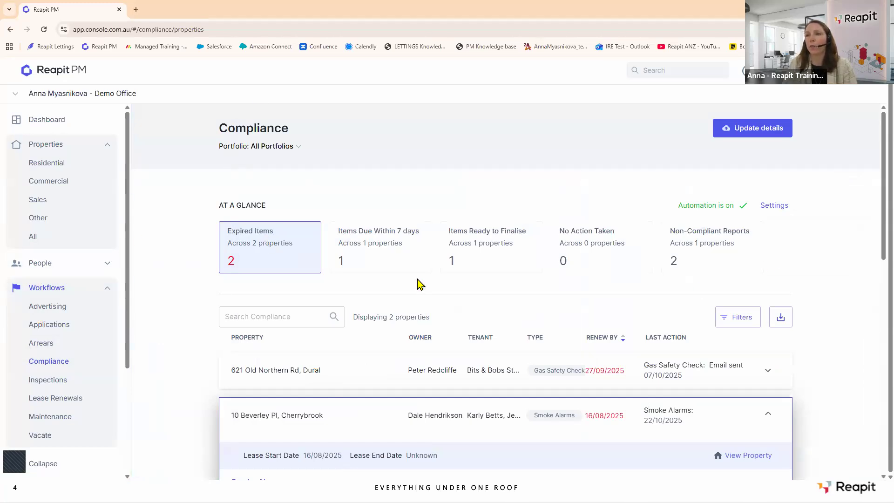
# View compliance for Residential properties, then return to the Dashboard.
pyautogui.click(46, 164)
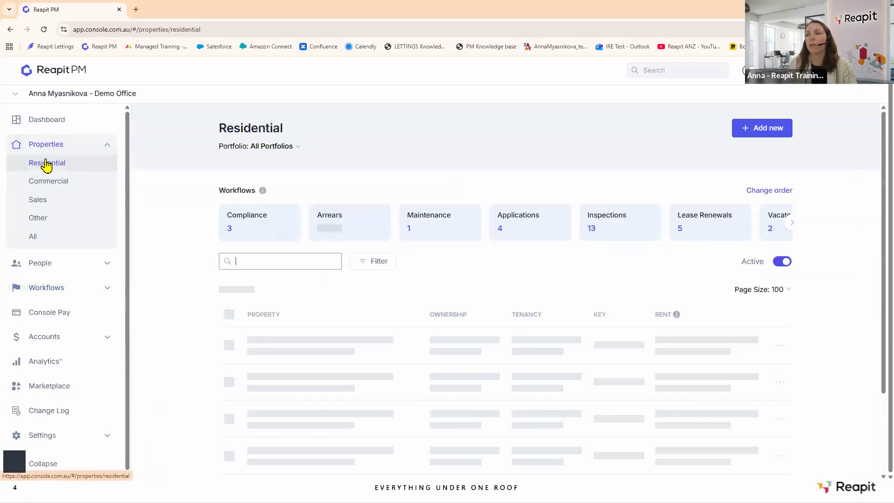
pyautogui.click(258, 223)
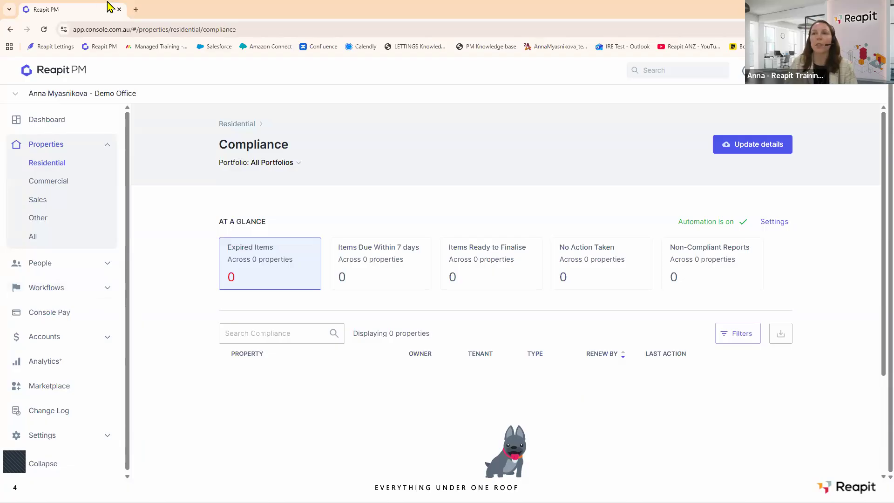
pyautogui.click(62, 122)
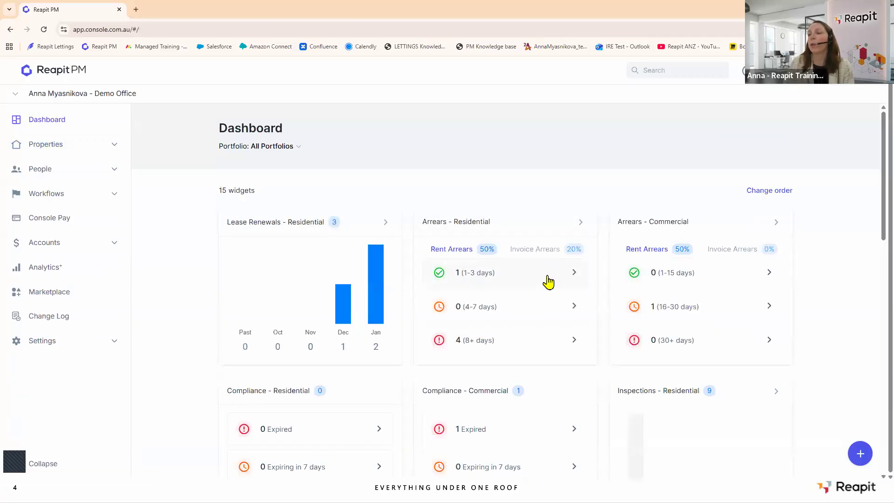
# Scroll down to the Dashboard's compliance widgets and expand Workflows in the sidebar.
pyautogui.scroll(-2, 549, 282)
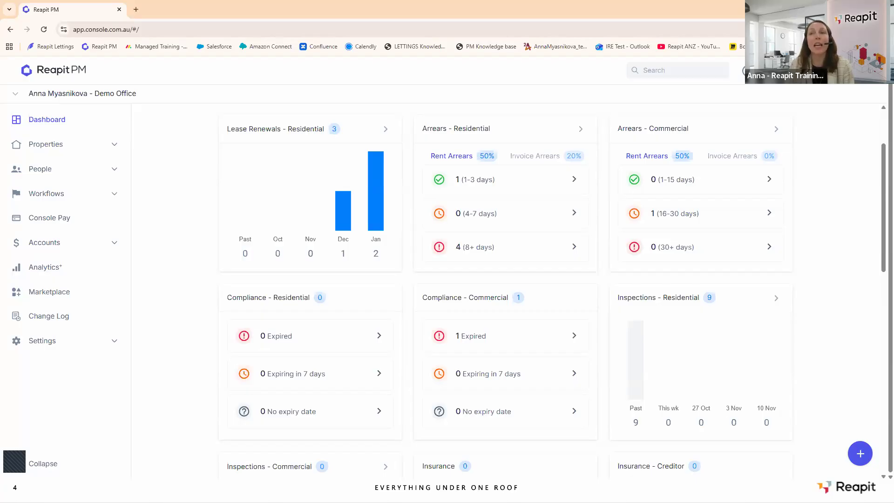
pyautogui.click(90, 198)
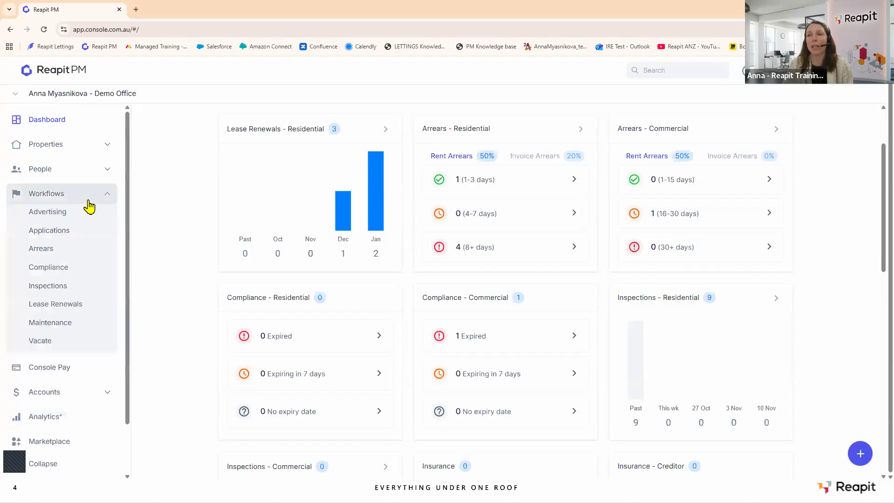
# Review the Compliance workflow's automation setup, then show the Resources: Compliance Cheat Sheet slide.
pyautogui.click(74, 266)
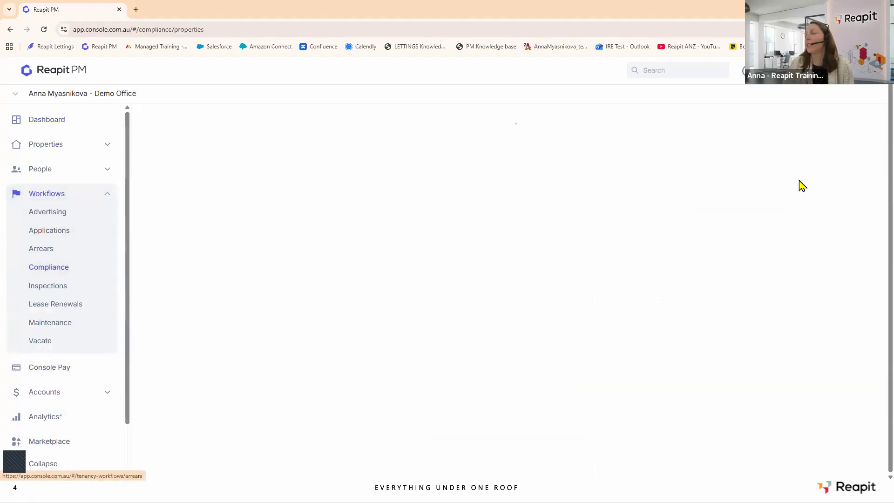
pyautogui.click(775, 206)
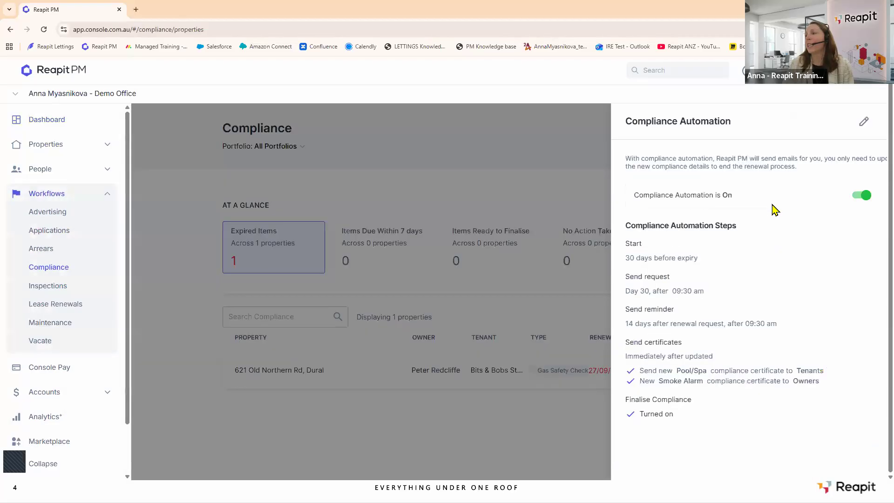
pyautogui.click(833, 122)
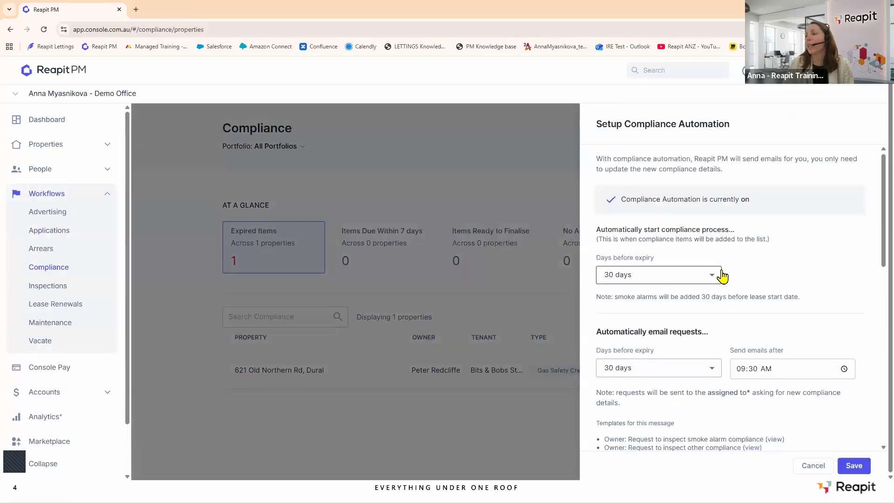
pyautogui.scroll(-10, 717, 326)
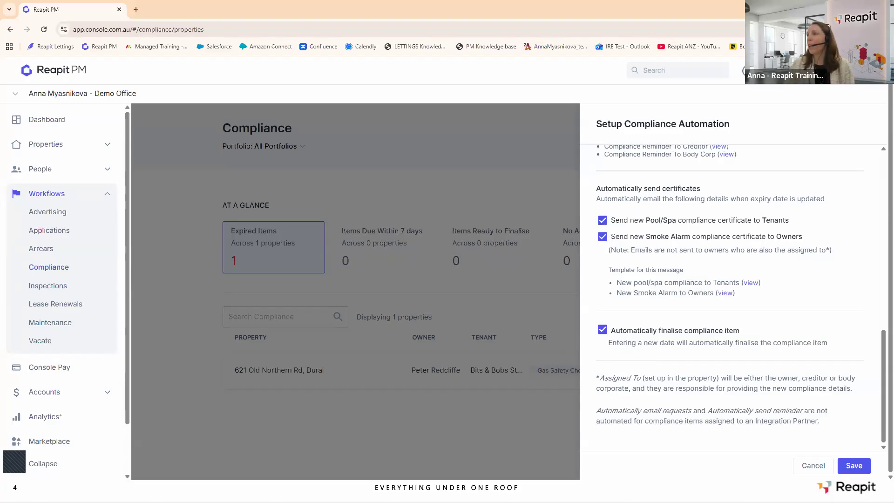
pyautogui.click(838, 8)
pyautogui.click(535, 347)
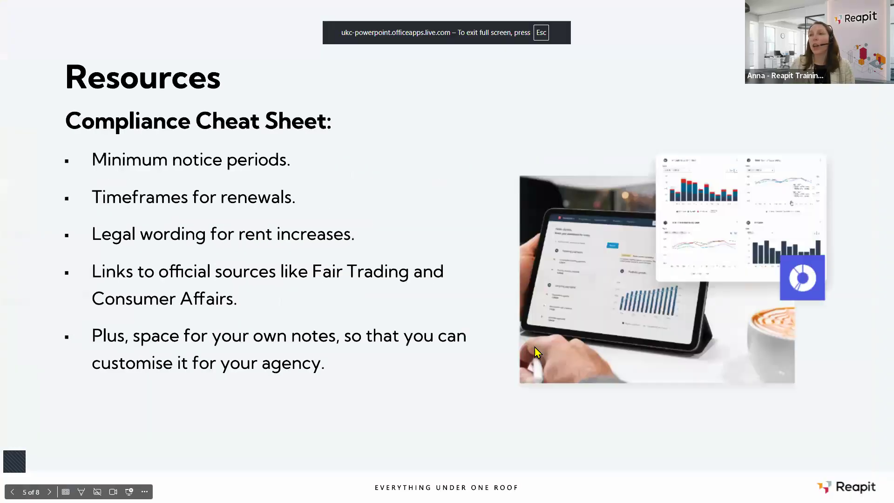